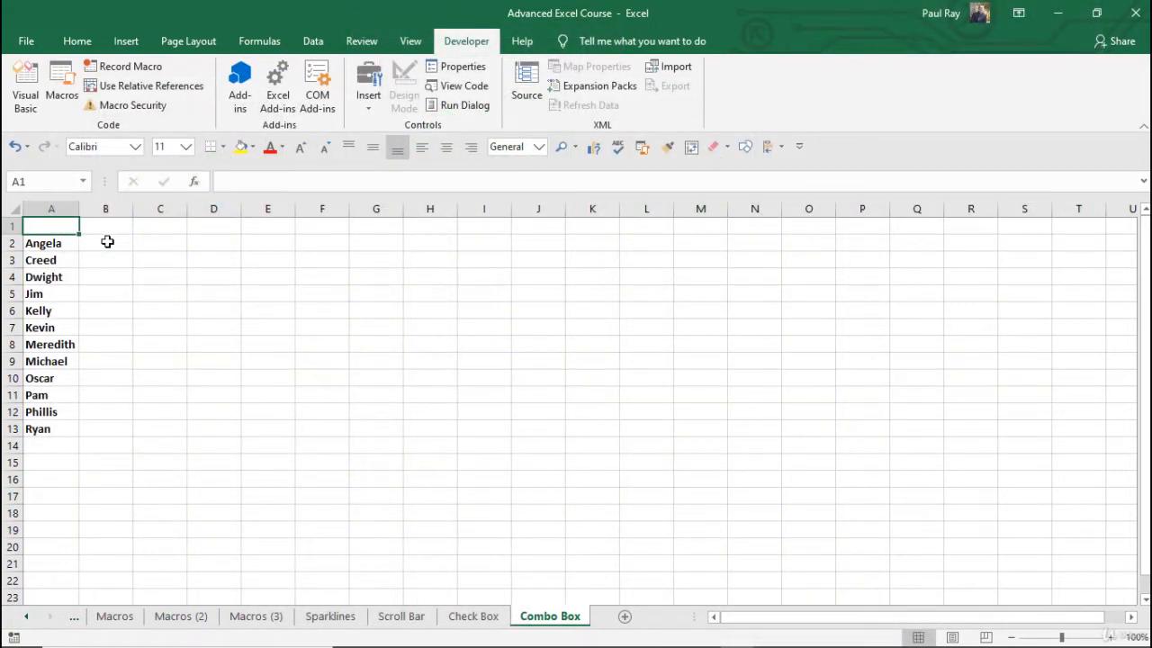
# - On the Uncleaned Data sheet, rename the Year column header as Order Year
pyautogui.click(76, 618)
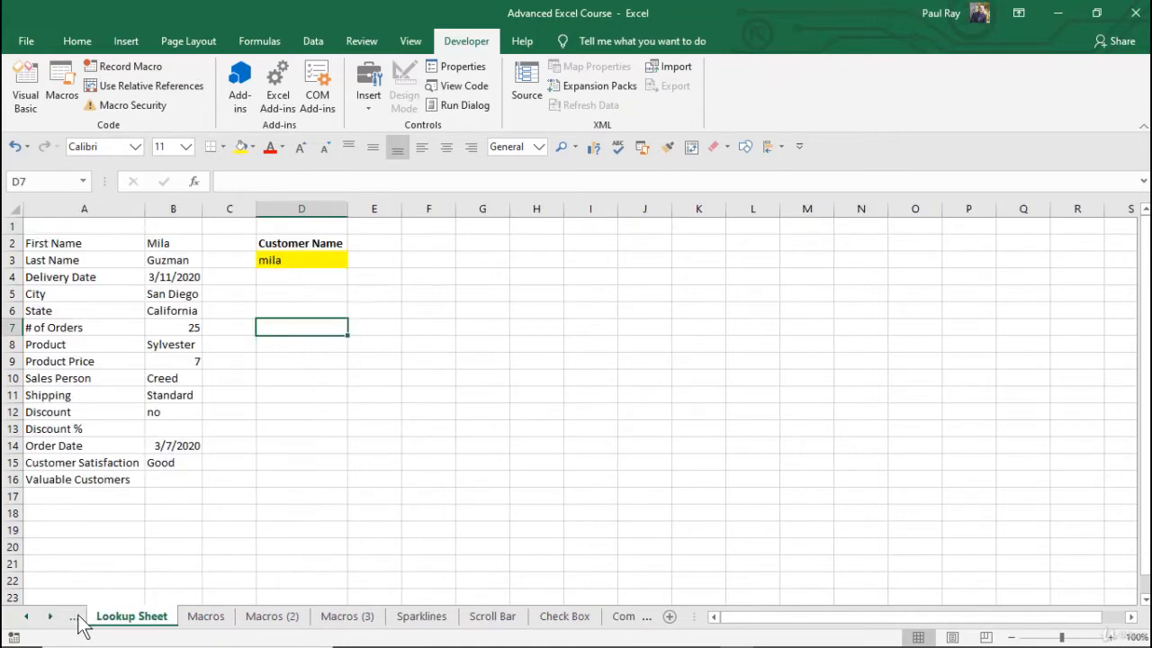
pyautogui.click(76, 618)
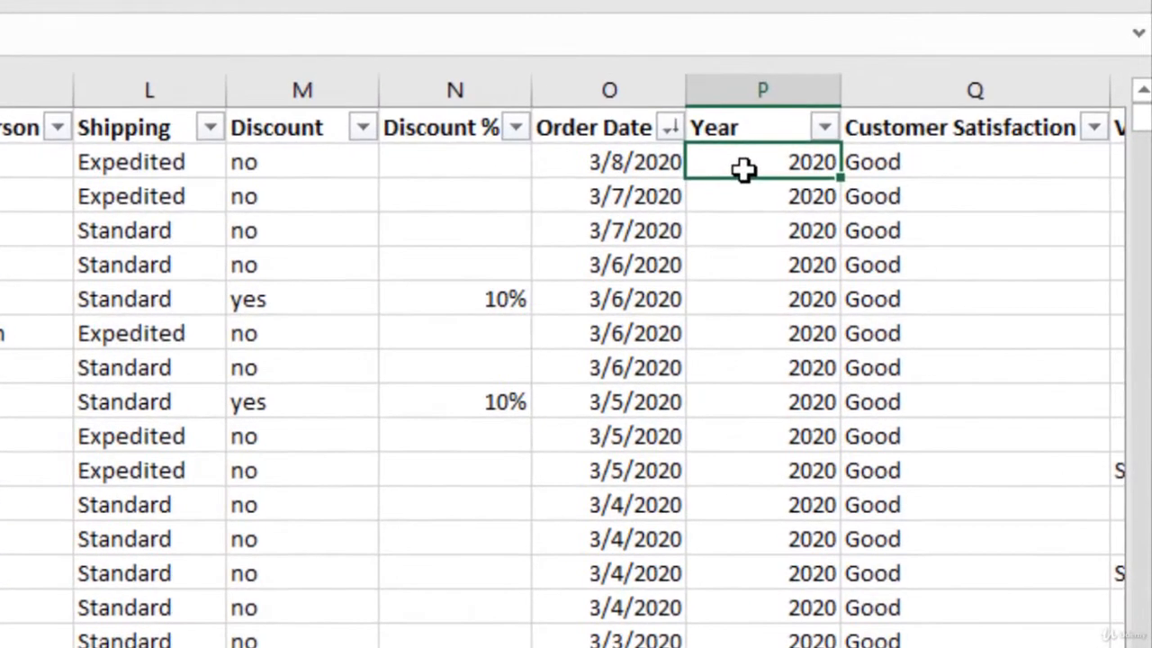
pyautogui.press('Right')
pyautogui.click(727, 126)
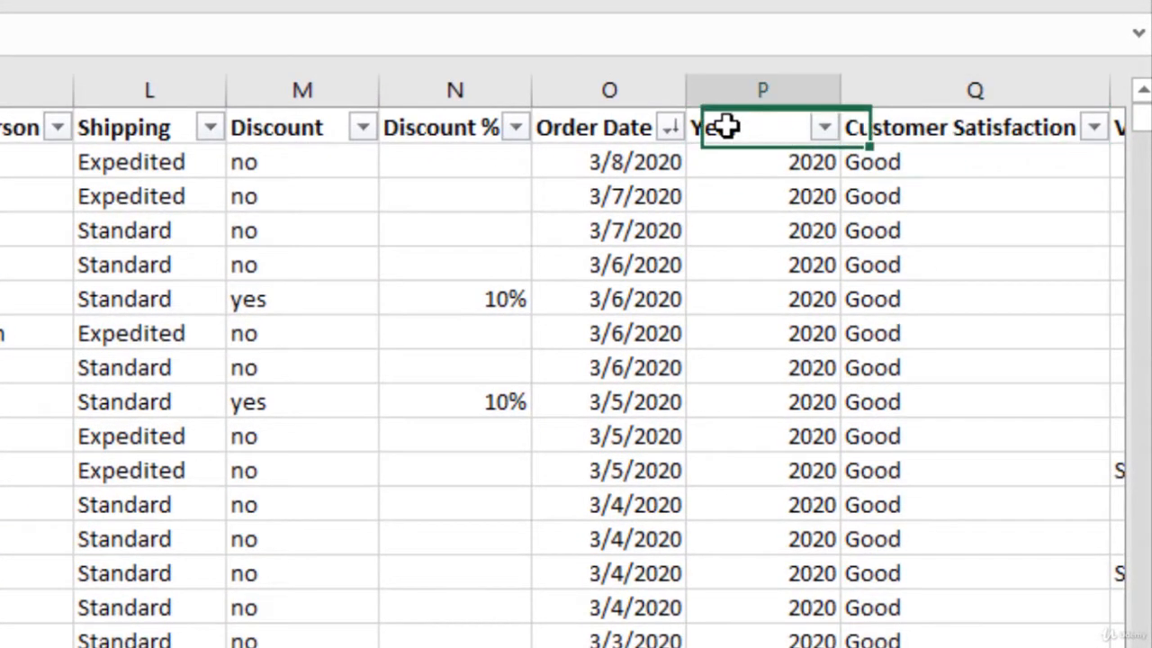
pyautogui.doubleClick(727, 126)
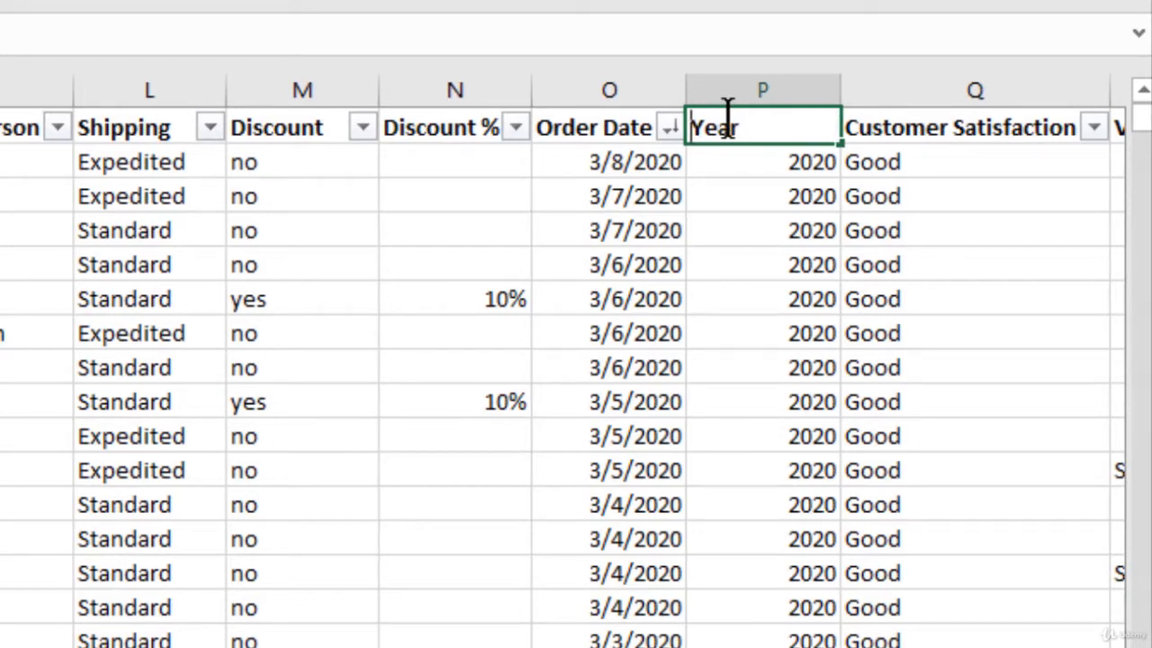
pyautogui.write('Order')
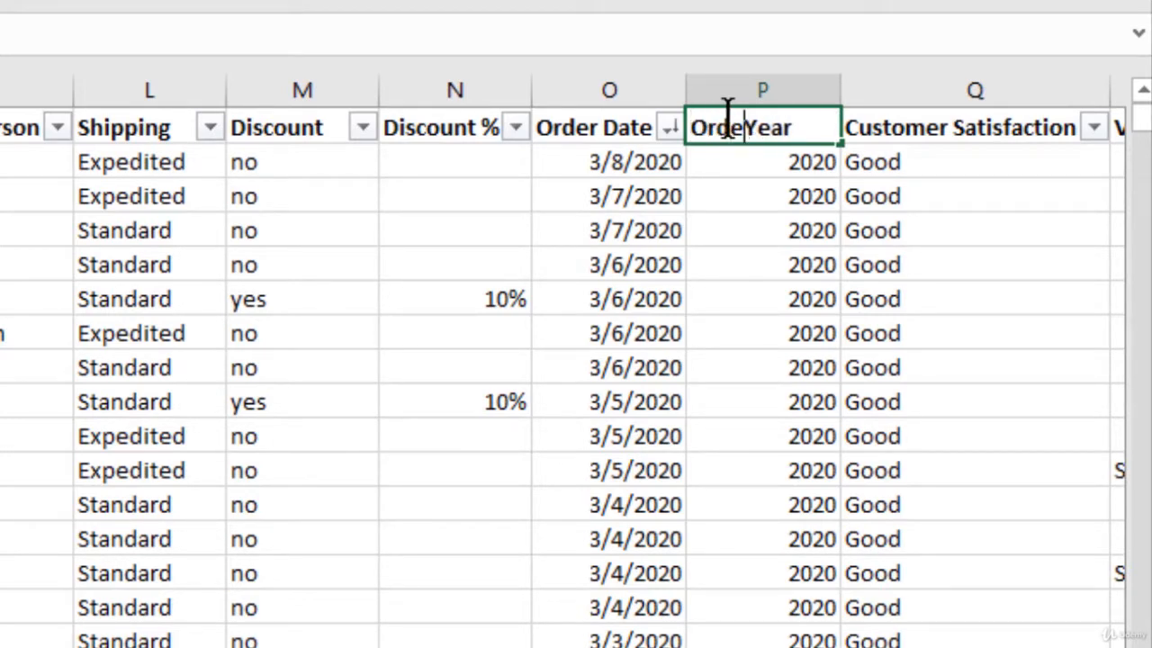
pyautogui.press('Return')
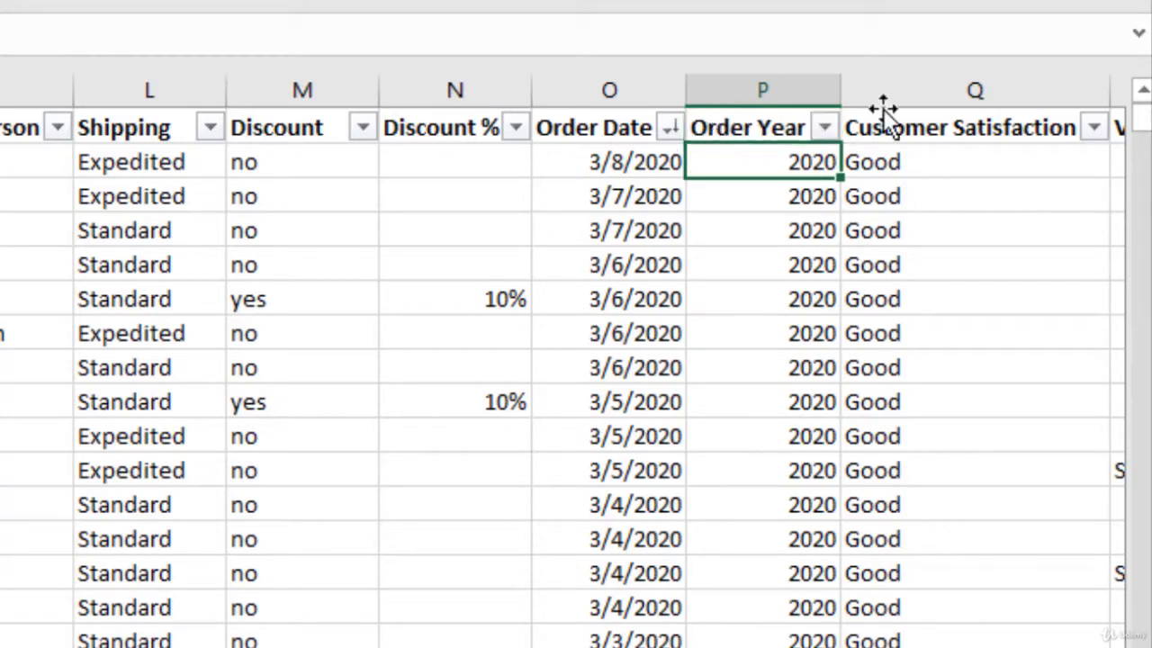
# - Insert a new table column before Customer Satisfaction and give it the header Order Month
pyautogui.click(883, 88)
pyautogui.rightClick(884, 84)
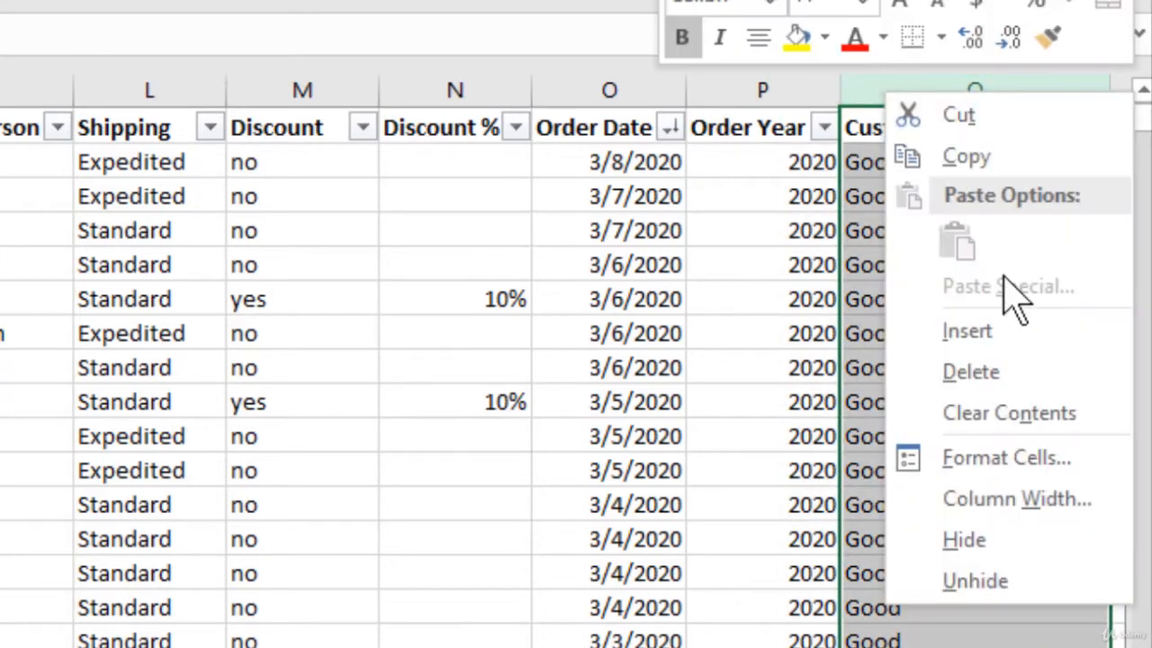
pyautogui.click(990, 340)
pyautogui.click(891, 131)
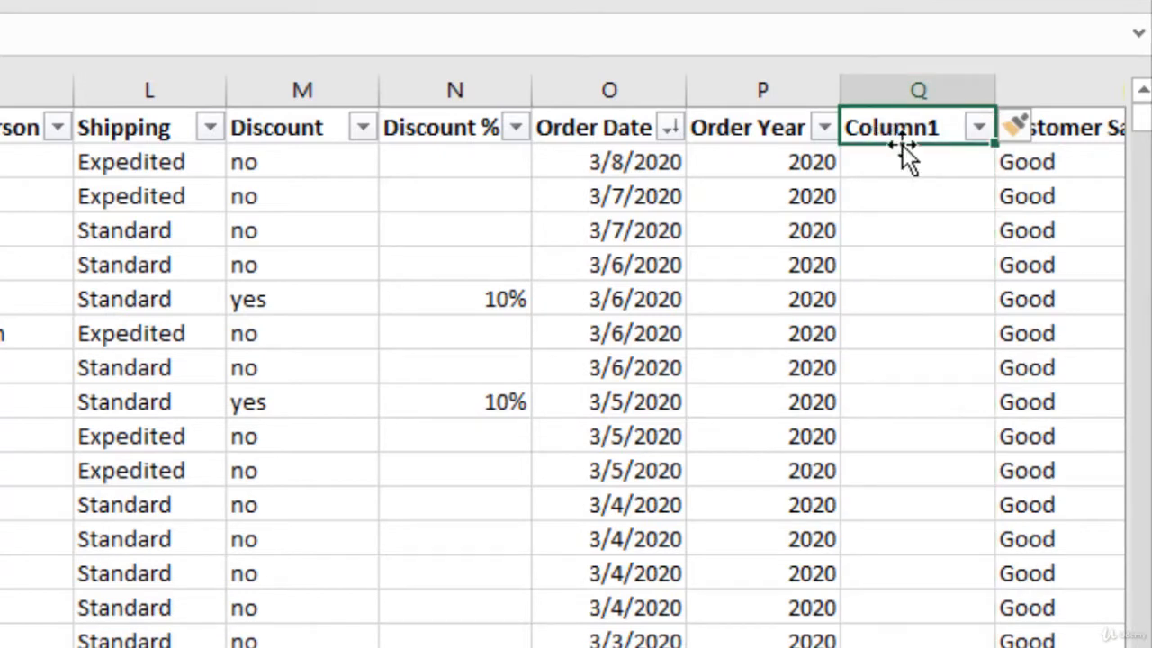
pyautogui.write('Order Month')
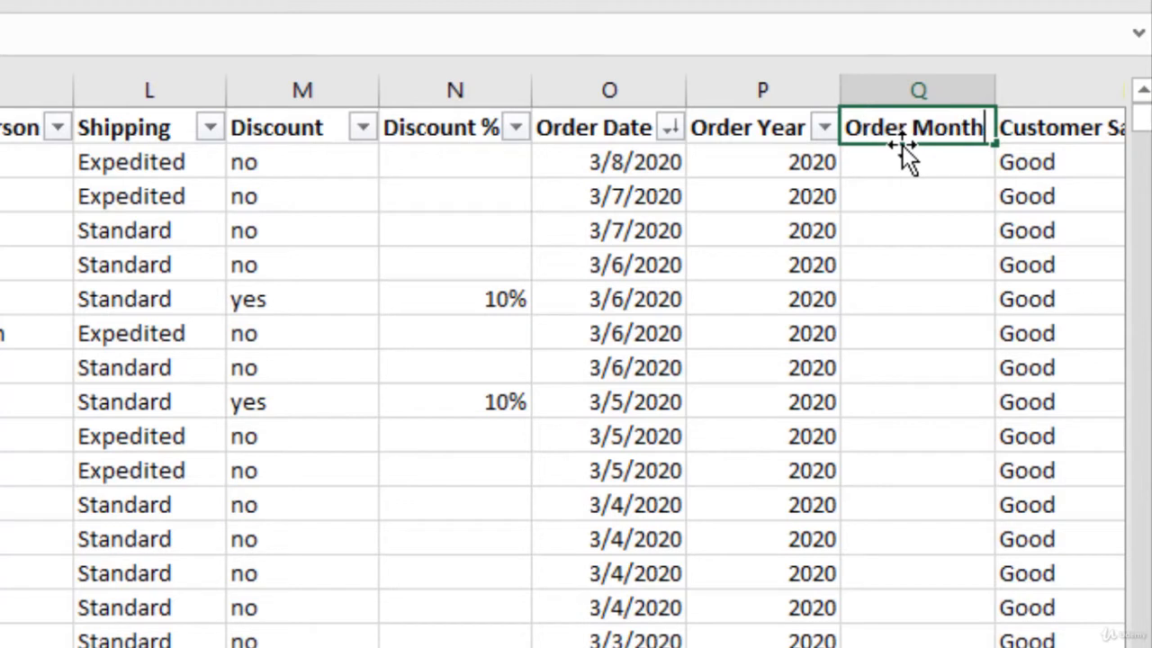
pyautogui.press('Return')
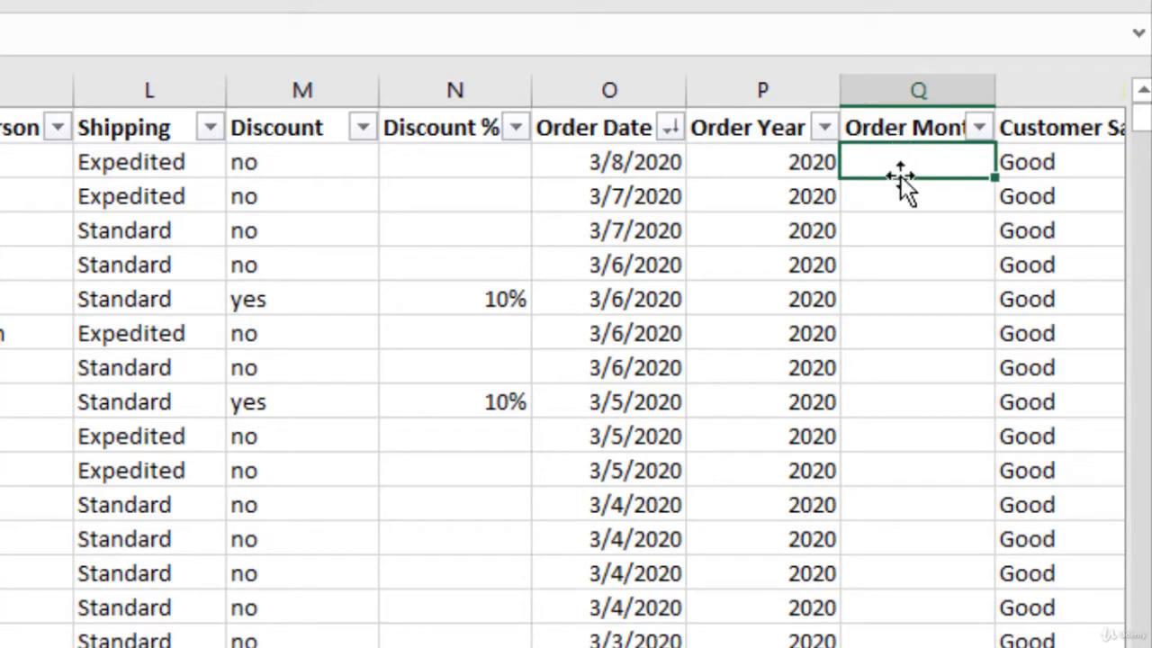
# - Start an IF formula in the first Order Month cell with the logical test [@[Order Year]]=2019
pyautogui.click(759, 163)
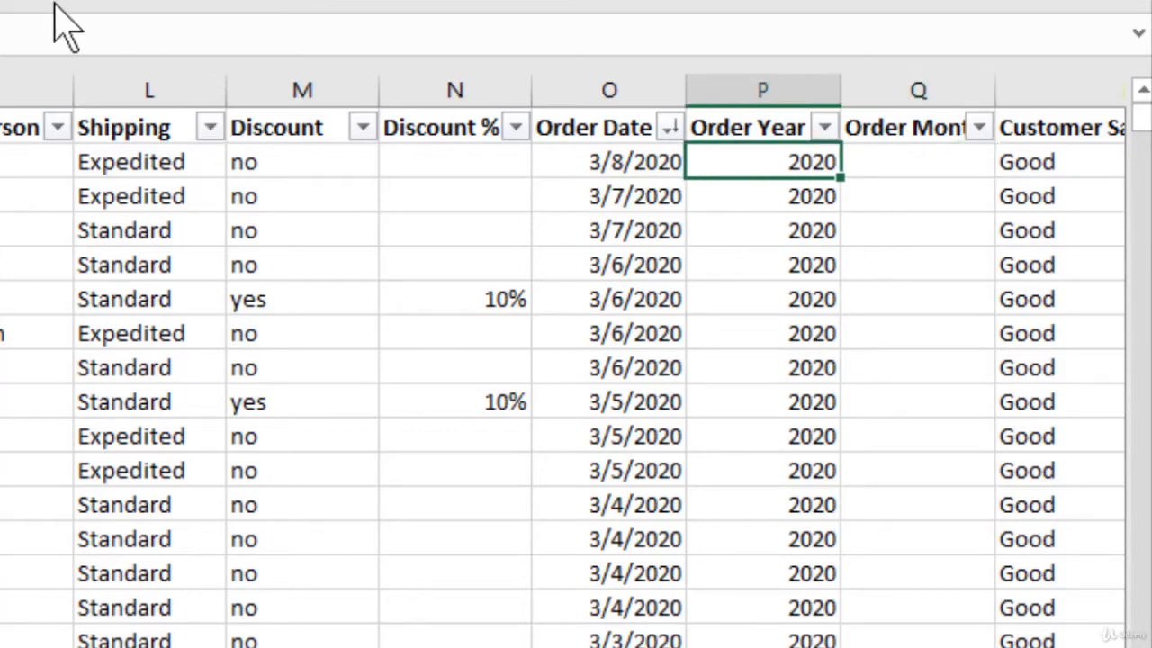
pyautogui.click(895, 161)
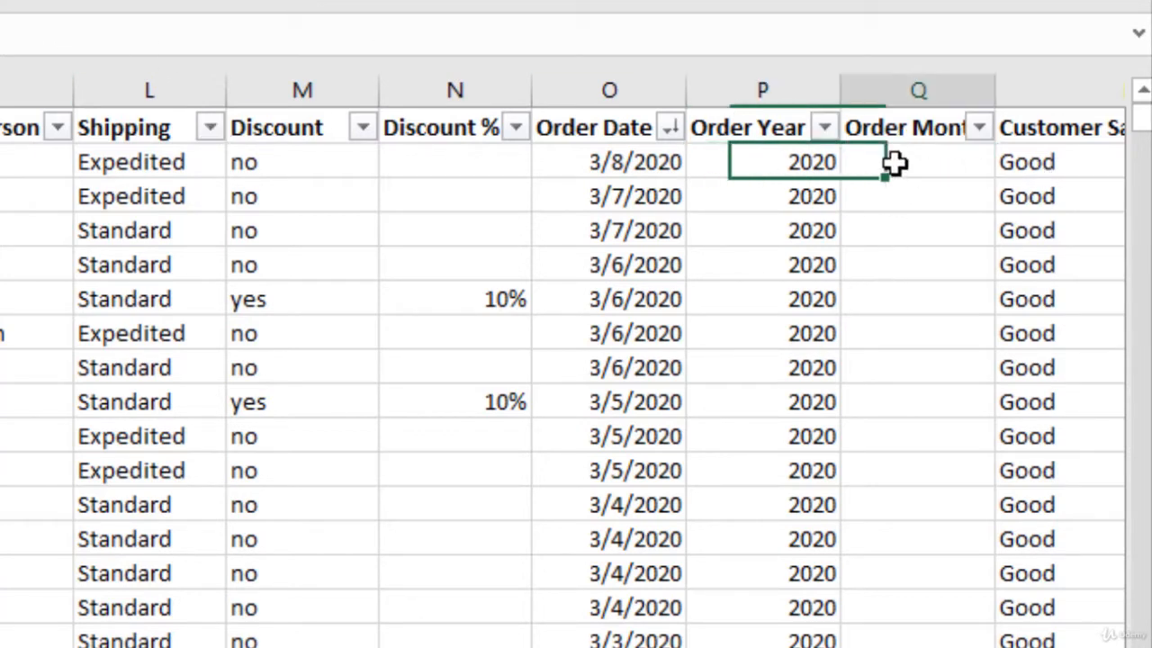
pyautogui.click(617, 169)
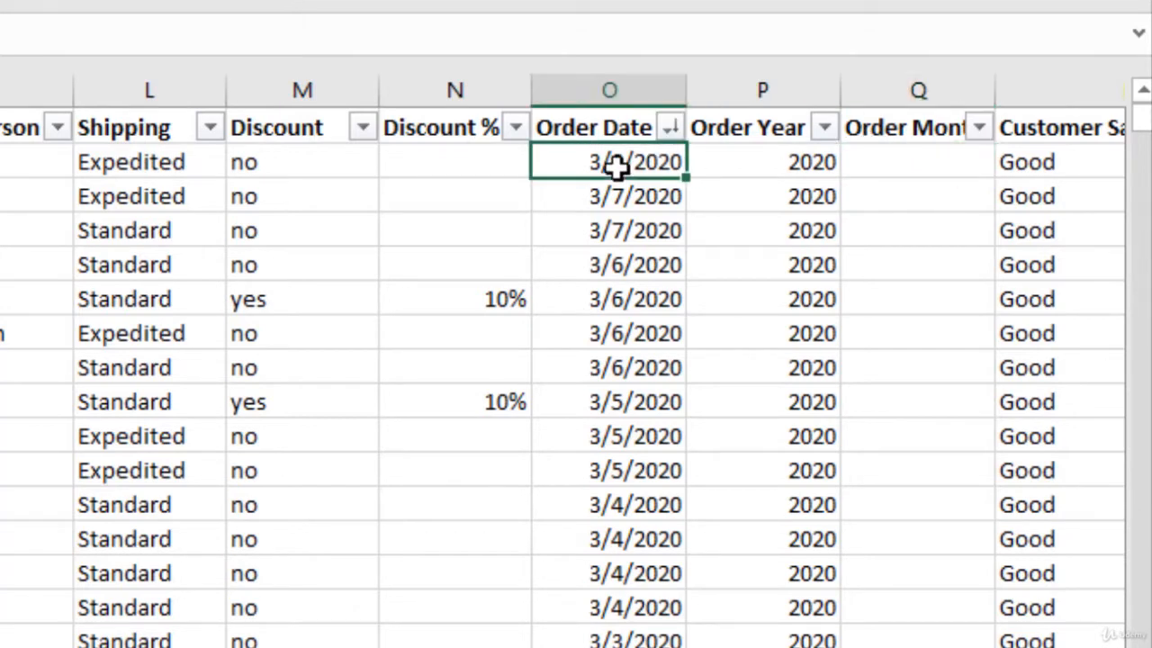
pyautogui.click(877, 162)
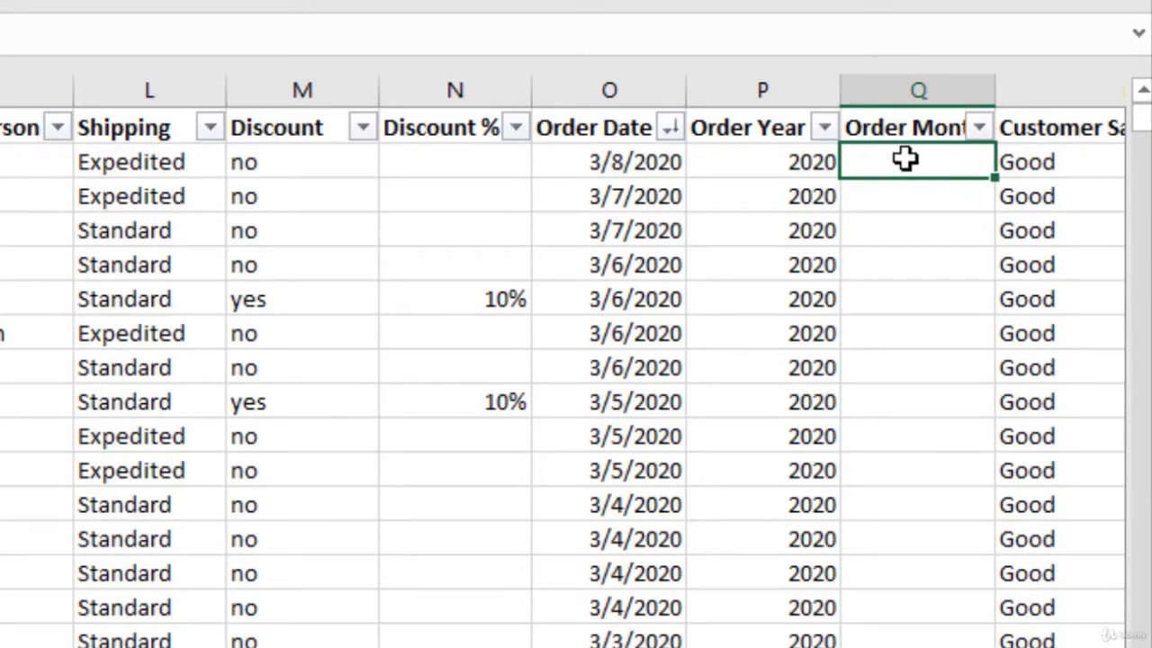
pyautogui.write('=IF(')
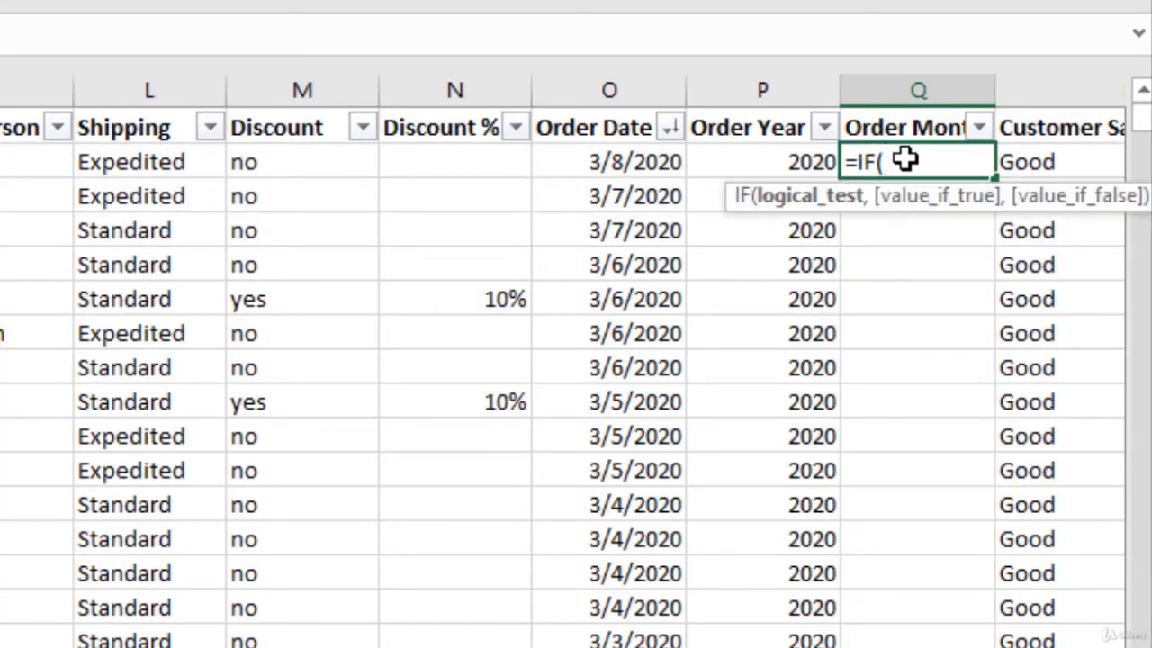
pyautogui.write('year')
pyautogui.press('BackSpace')
pyautogui.press('BackSpace')
pyautogui.press('BackSpace')
pyautogui.press('BackSpace')
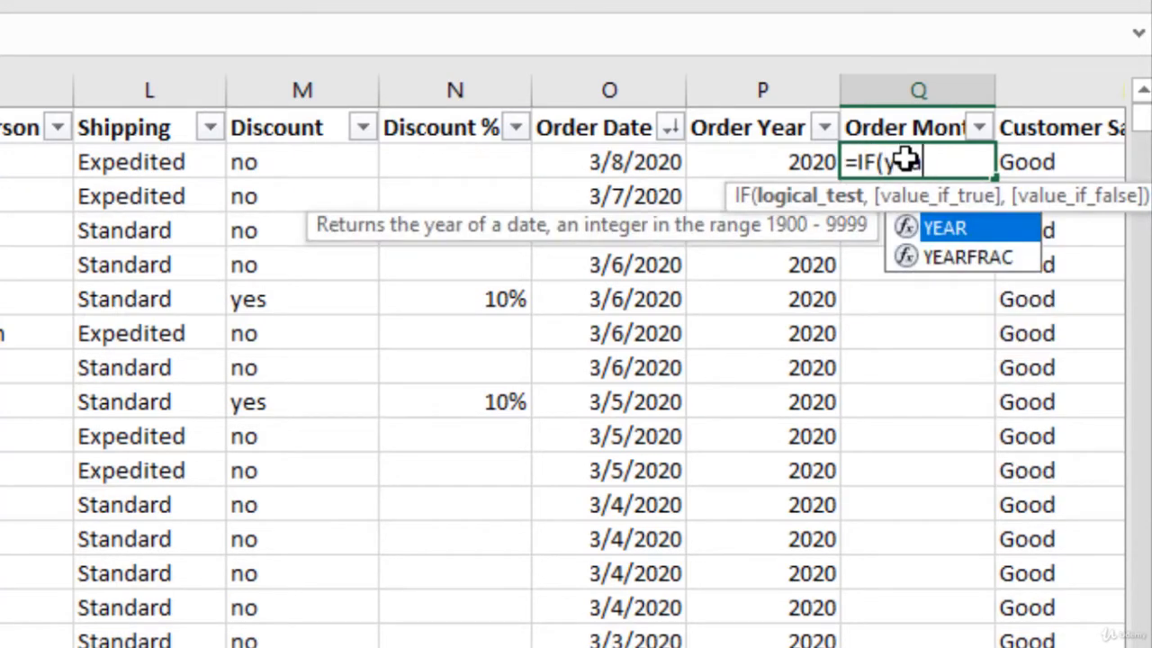
pyautogui.press('Left')
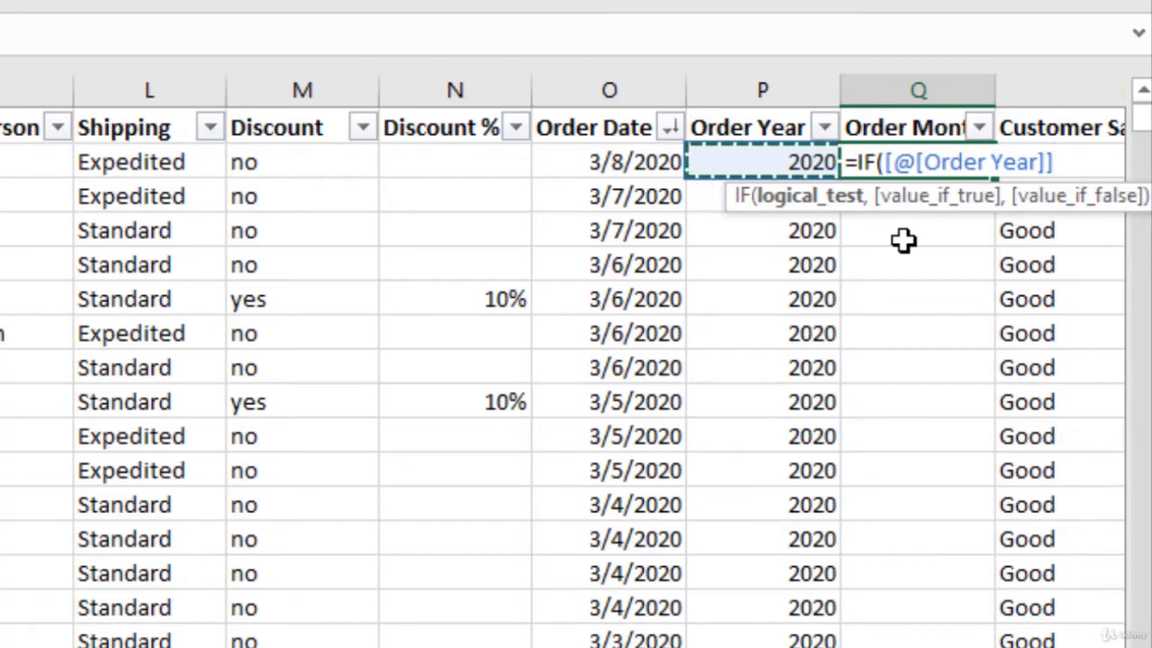
pyautogui.write('=')
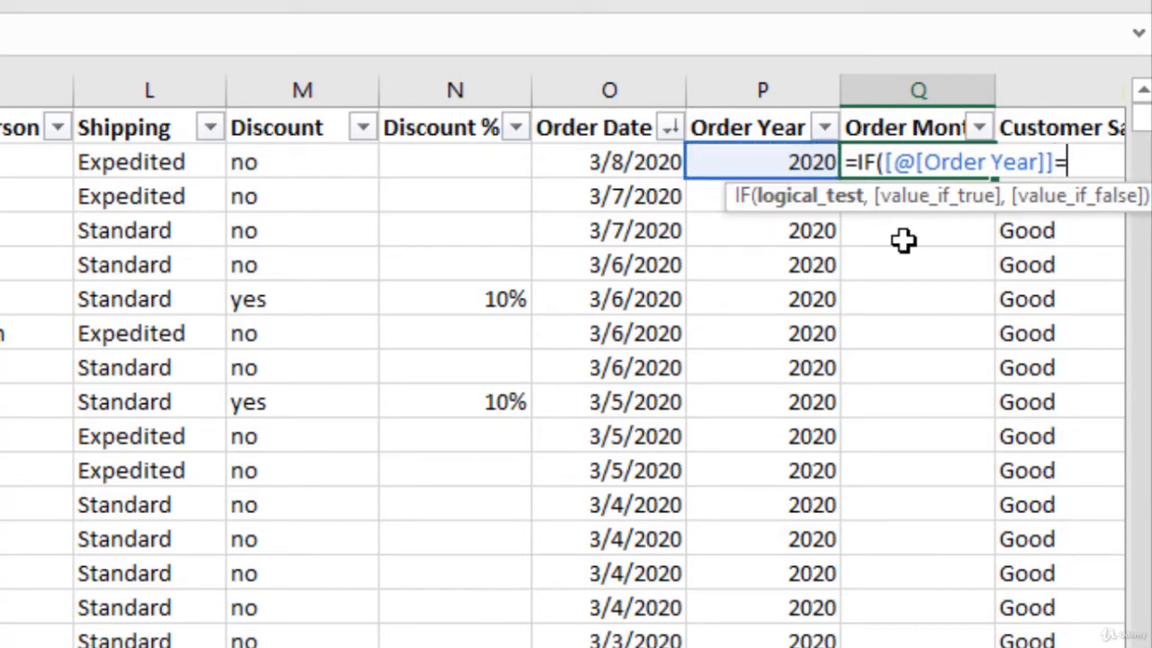
pyautogui.write('2019')
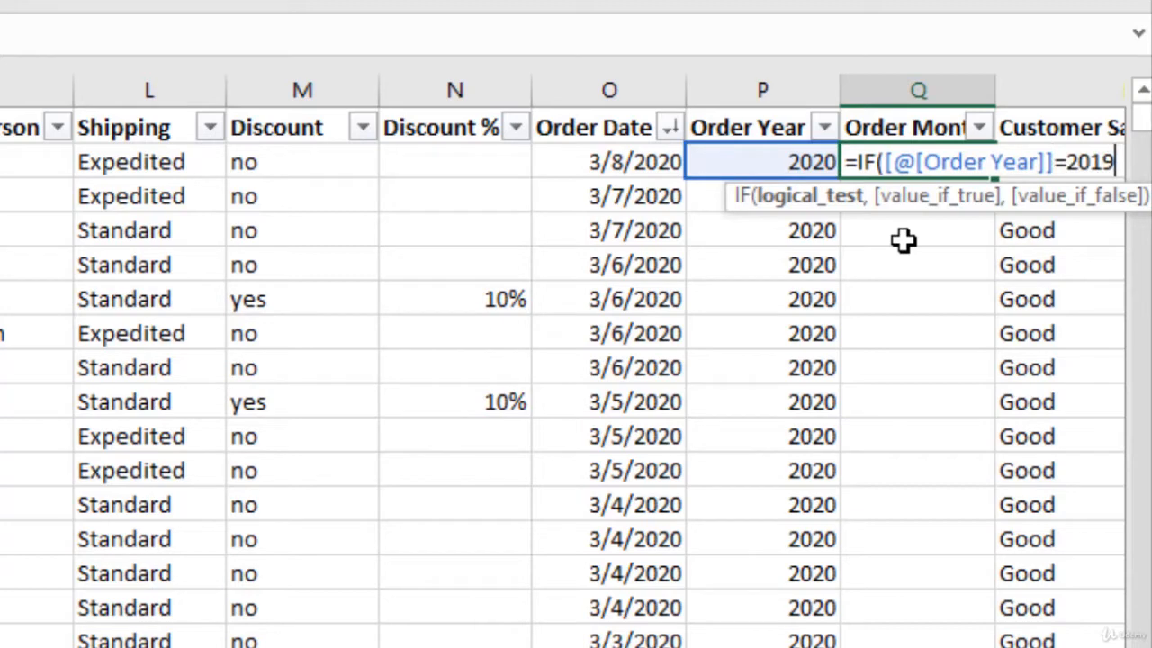
pyautogui.write(',month')
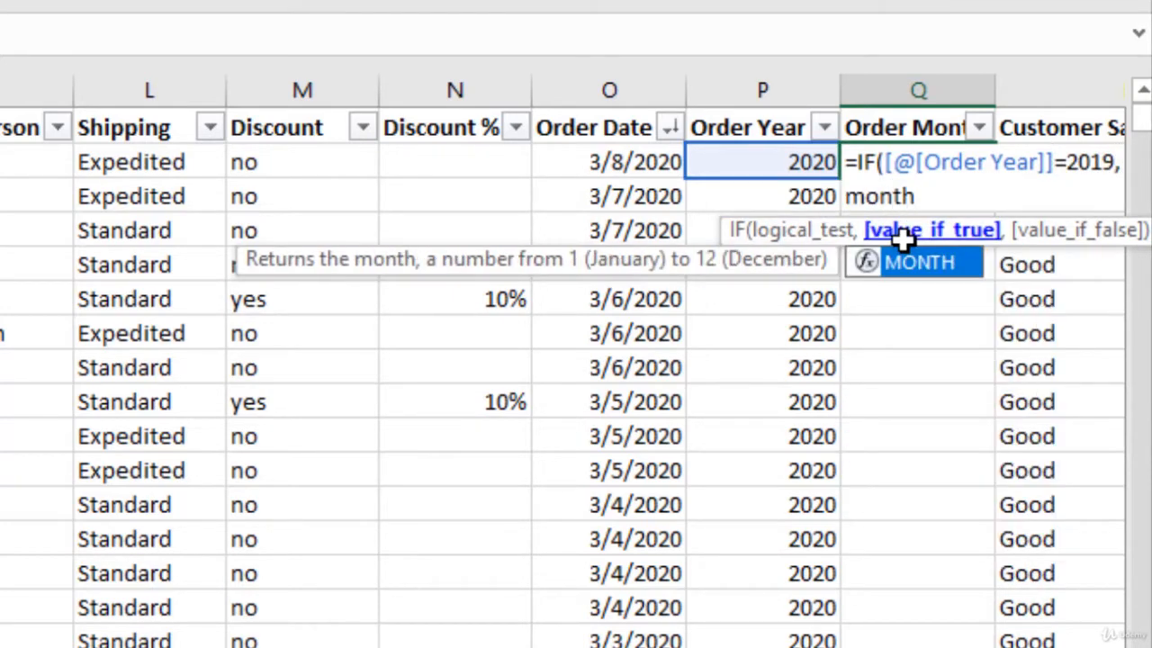
# - Complete the IF formula with MONTH([@[Order Date]]) as the true value and an empty string "" as the false value, and enter it
pyautogui.press('Tab')
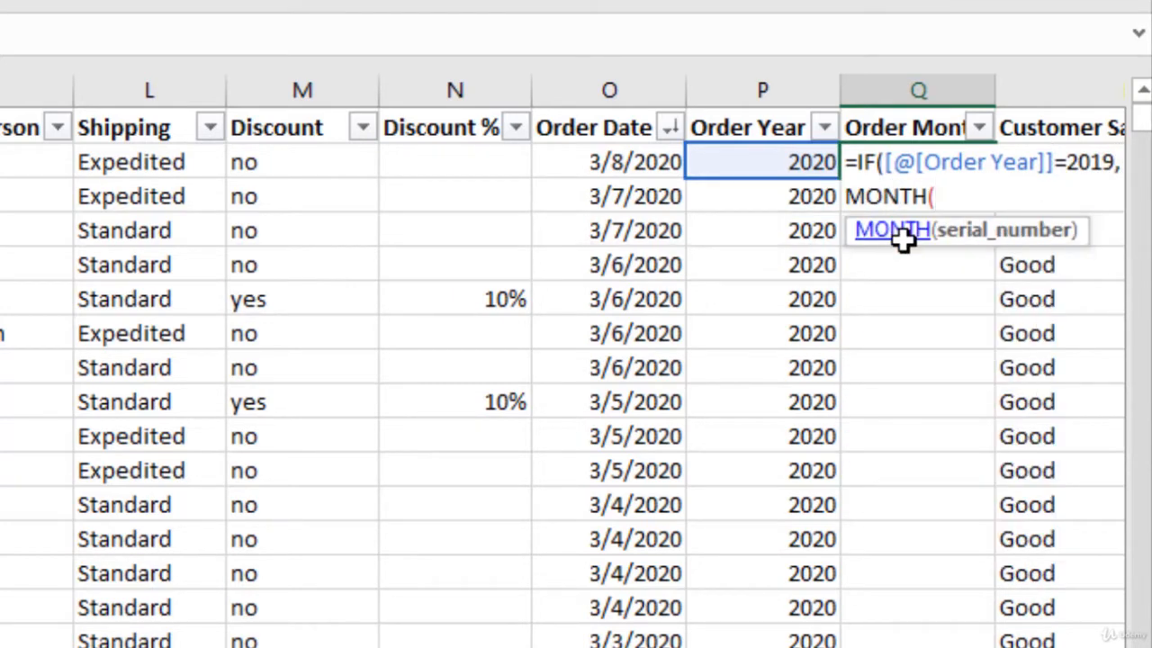
pyautogui.press('Left')
pyautogui.press('Left')
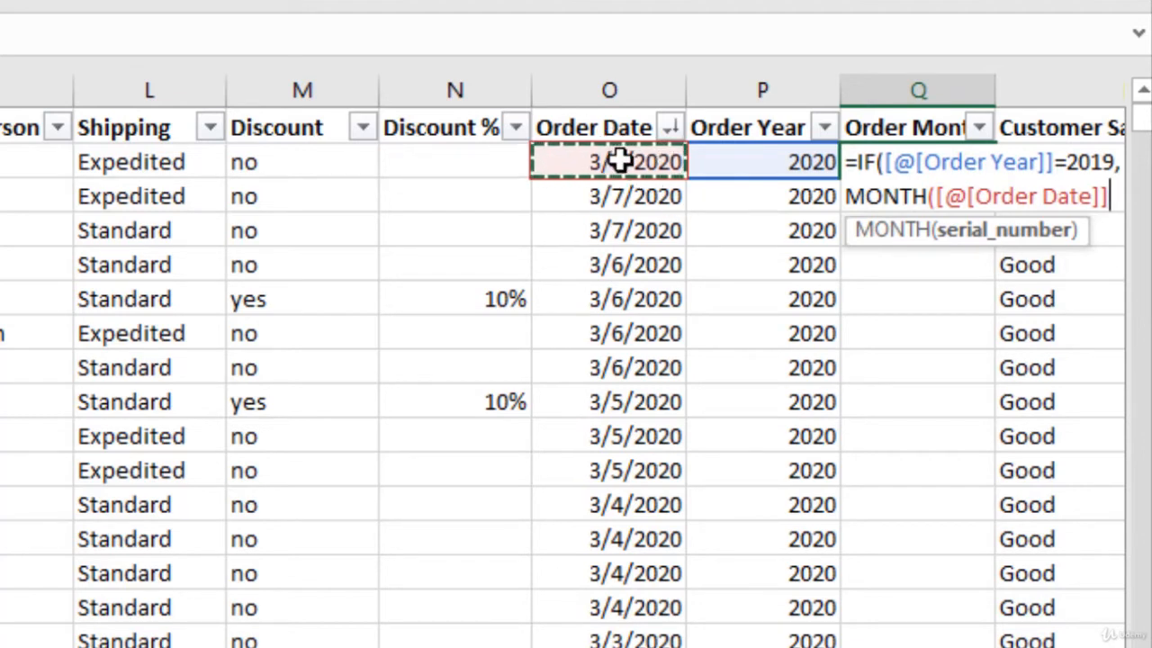
pyautogui.write(')')
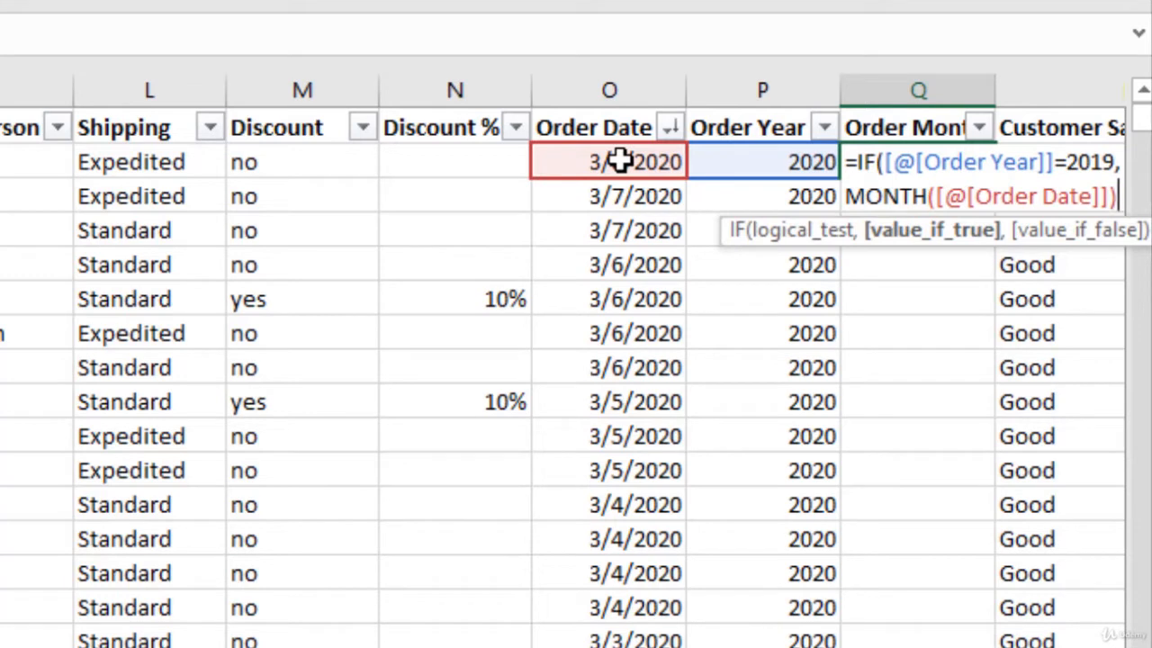
pyautogui.write(',')
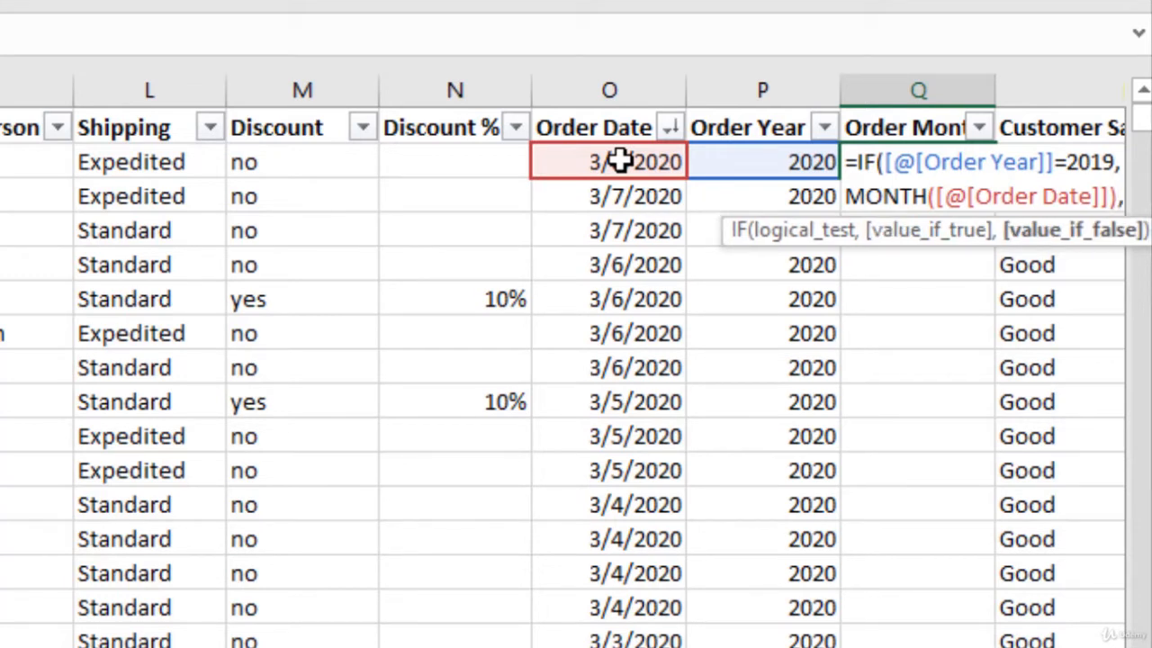
pyautogui.write(' ""')
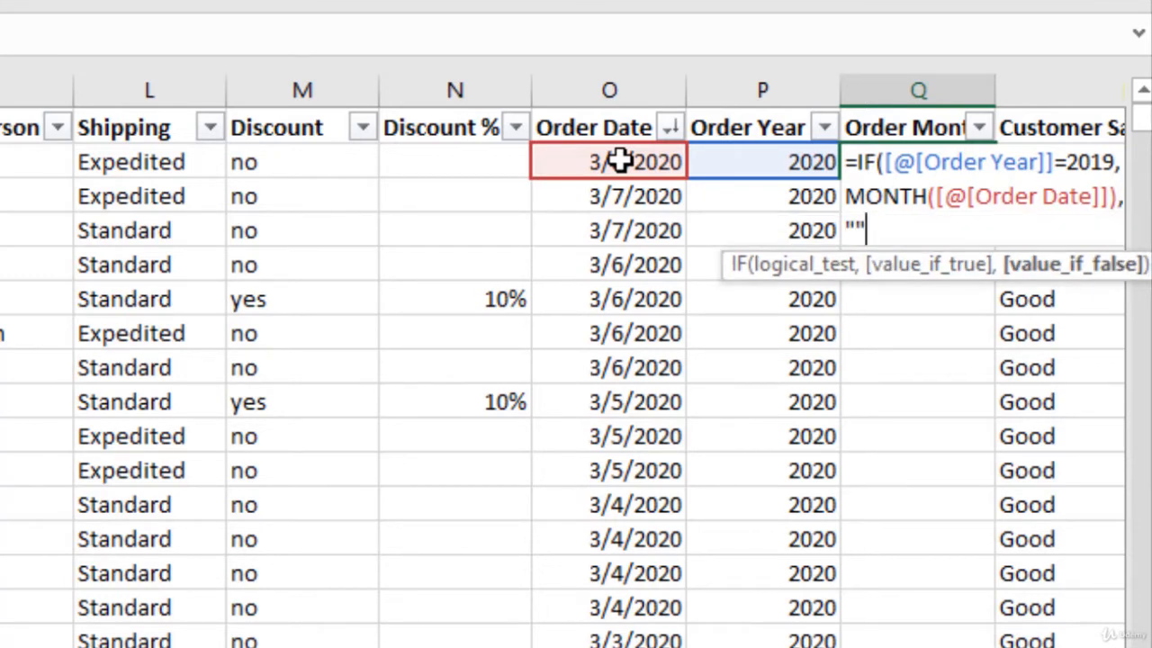
pyautogui.write(')')
pyautogui.press('Return')
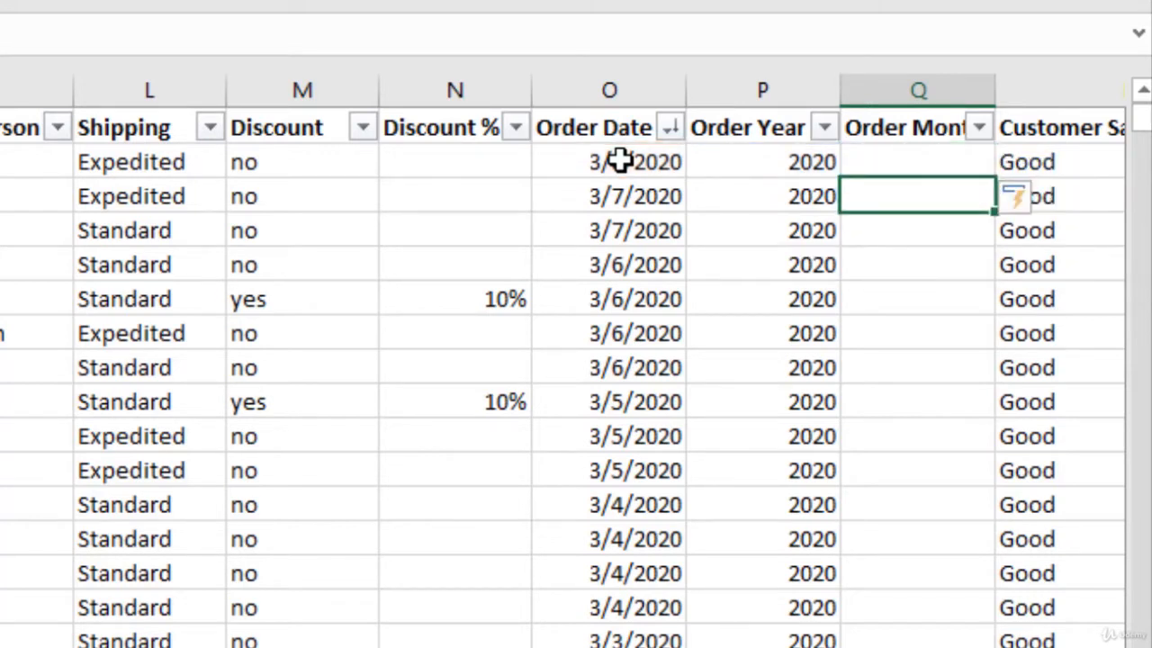
# - Examine the Order Month column against the order dates and years for both the 2020 and 2019 rows
pyautogui.click(916, 166)
pyautogui.click(891, 189)
pyautogui.click(888, 256)
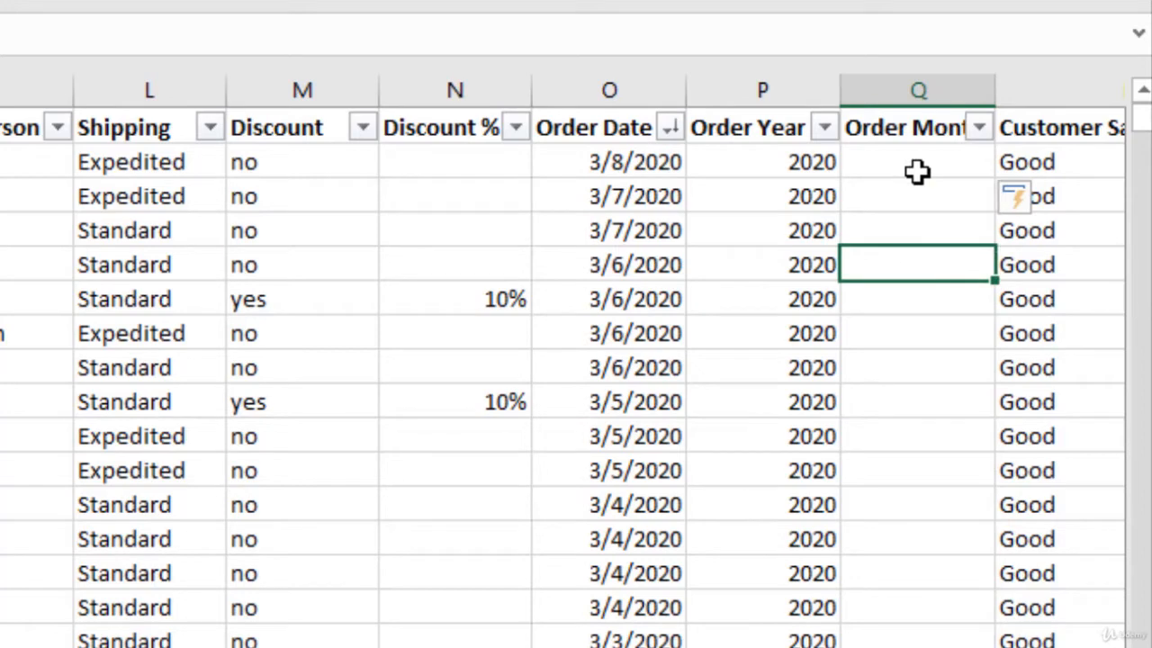
pyautogui.click(907, 232)
pyautogui.click(905, 309)
pyautogui.scroll(-15, 904, 303)
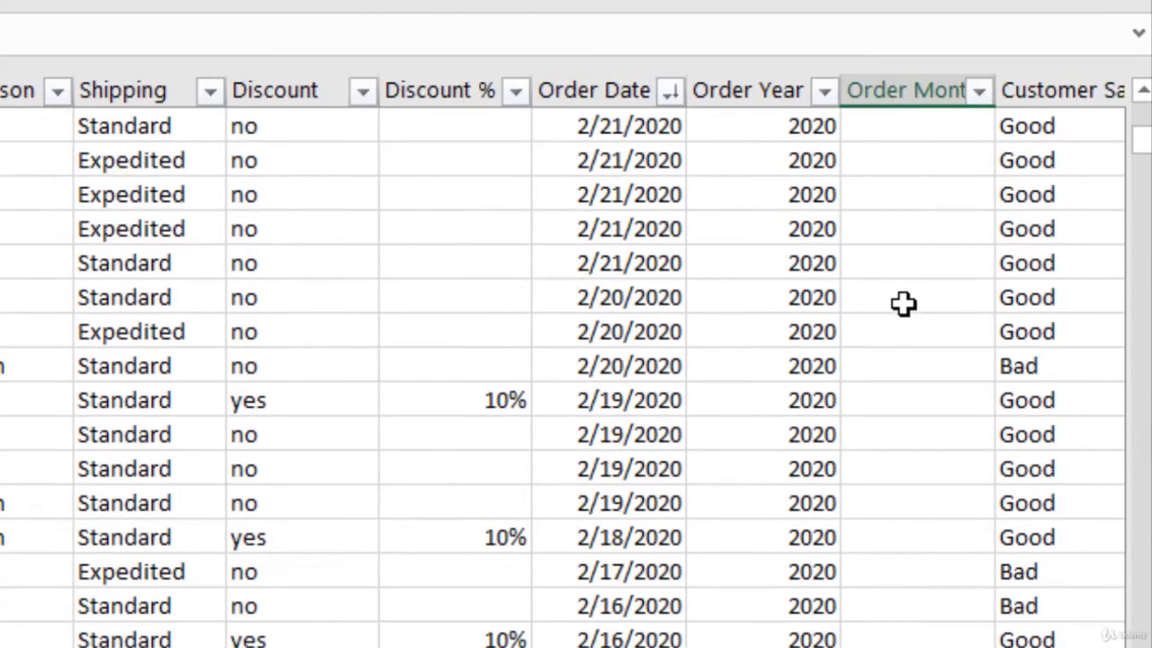
pyautogui.scroll(-20, 904, 304)
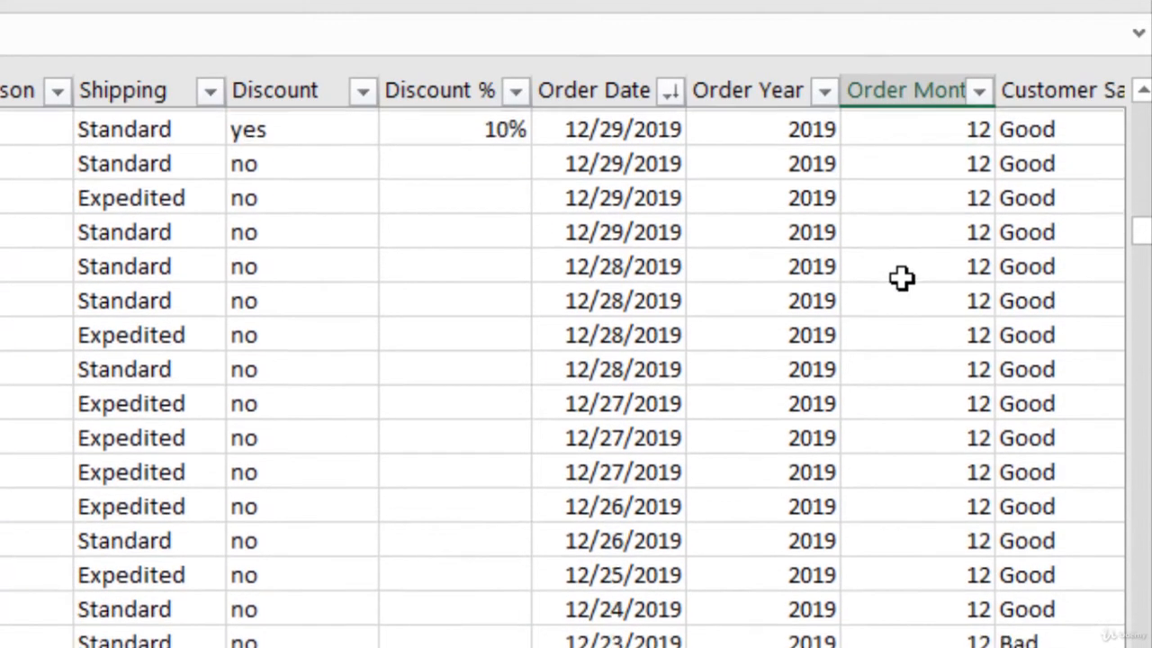
pyautogui.scroll(5, 902, 278)
pyautogui.scroll(-2, 902, 278)
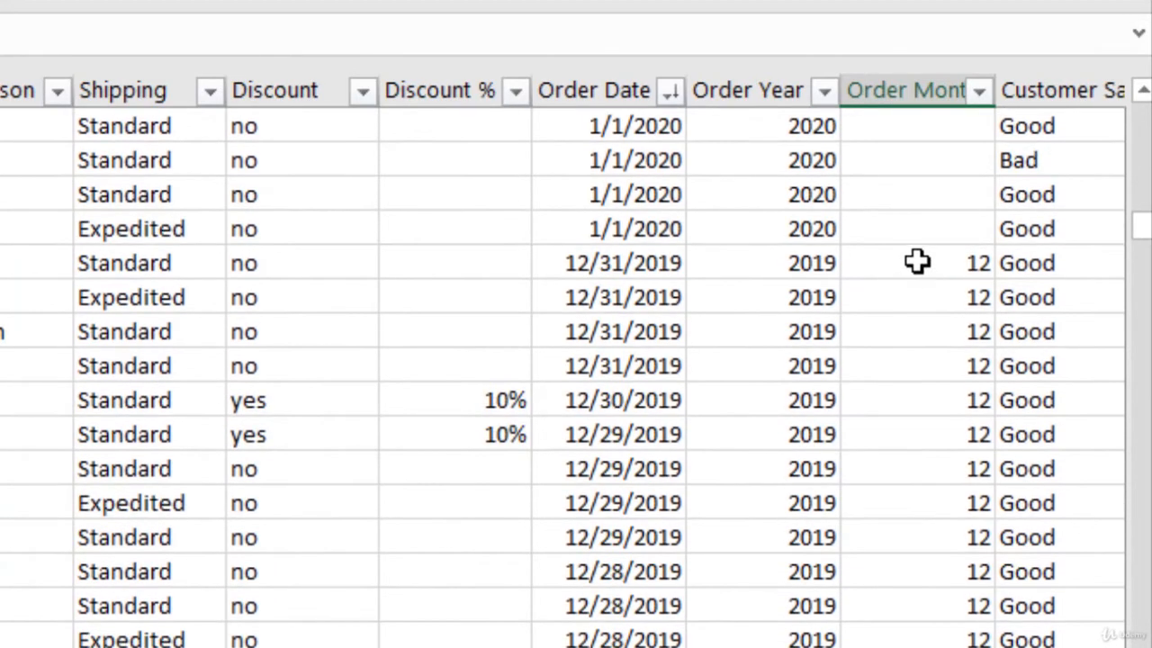
pyautogui.click(918, 261)
pyautogui.click(887, 333)
pyautogui.click(818, 333)
pyautogui.scroll(-15, 931, 332)
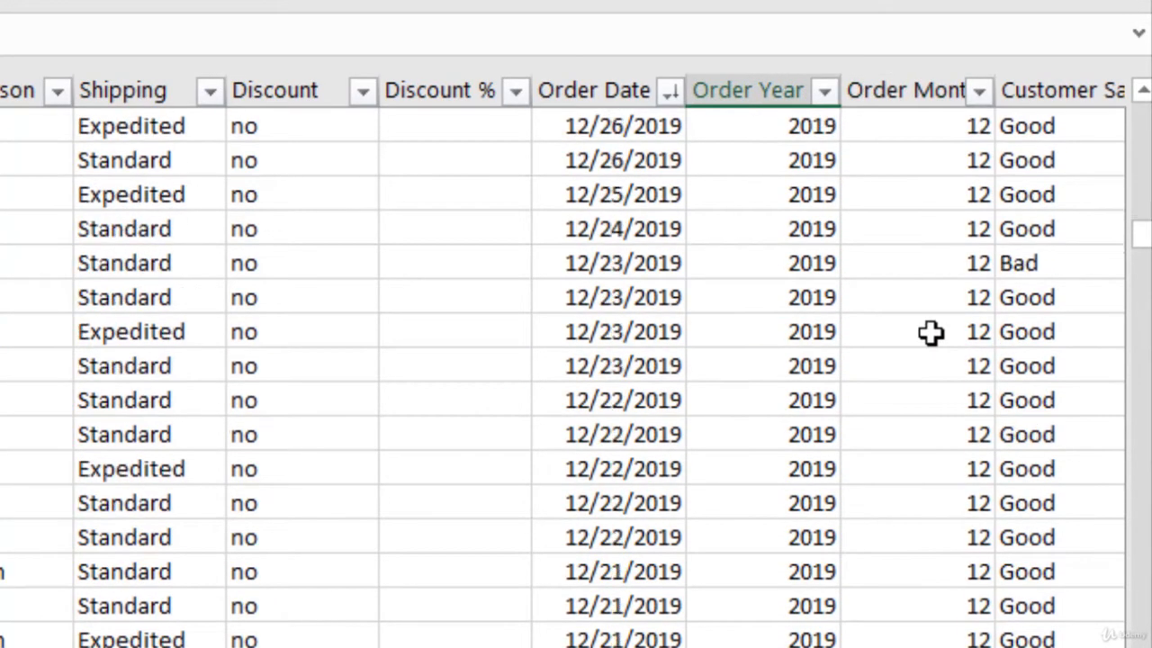
pyautogui.scroll(15, 931, 332)
pyautogui.scroll(1, 930, 315)
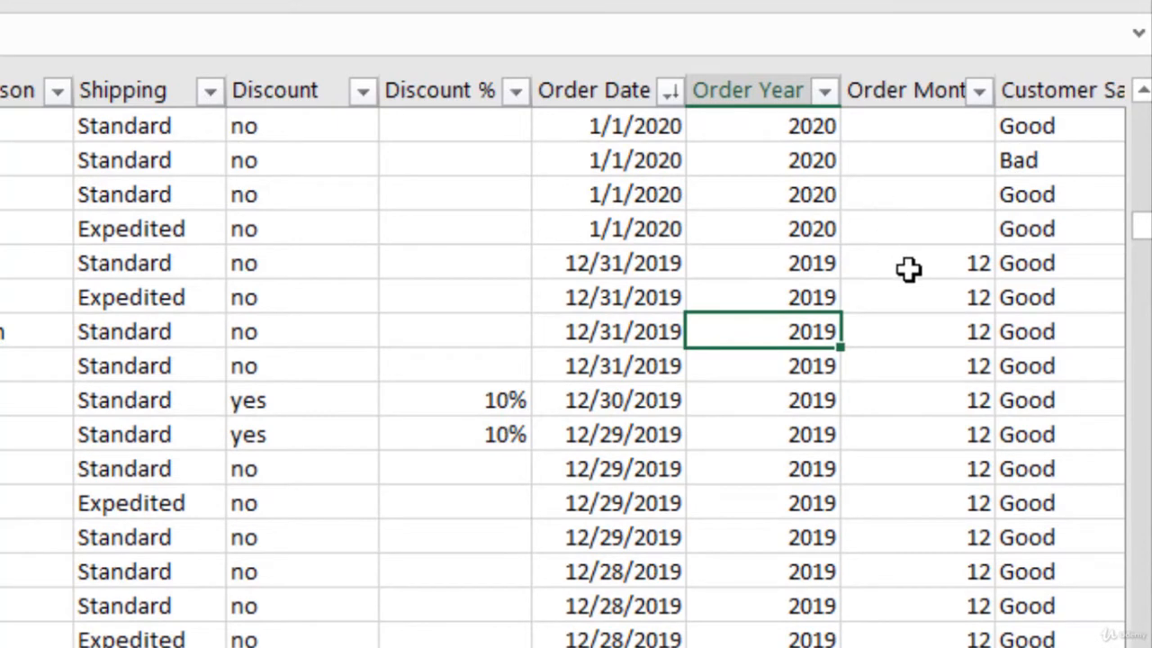
pyautogui.scroll(-20, 911, 270)
pyautogui.scroll(-20, 916, 267)
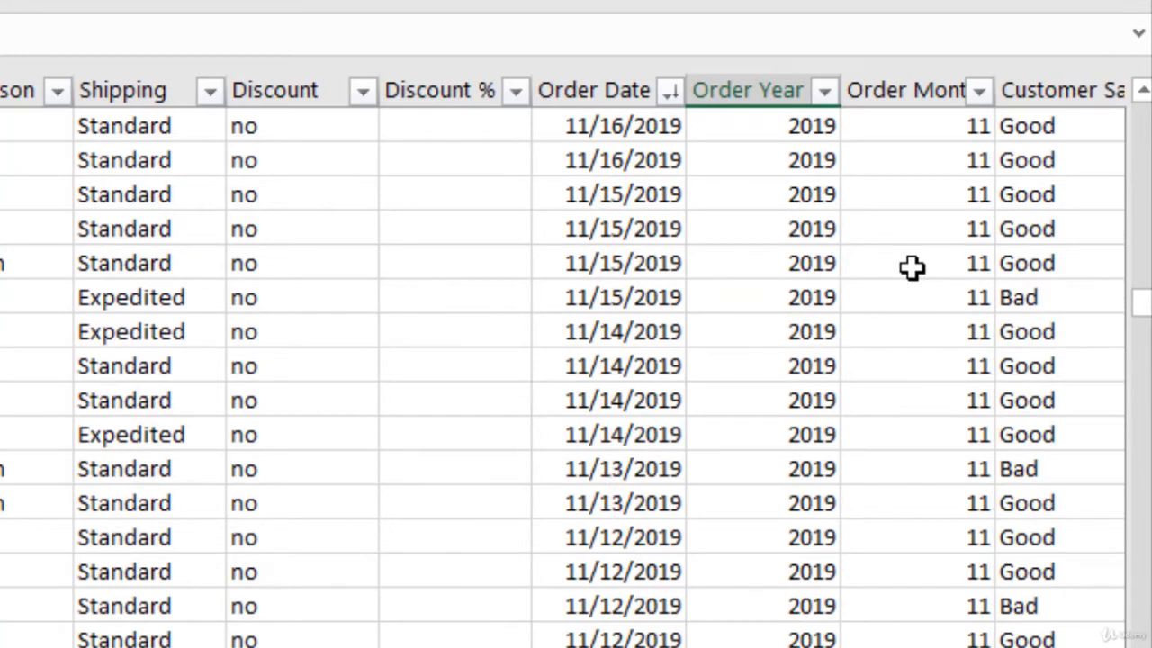
pyautogui.scroll(20, 913, 267)
pyautogui.scroll(20, 897, 210)
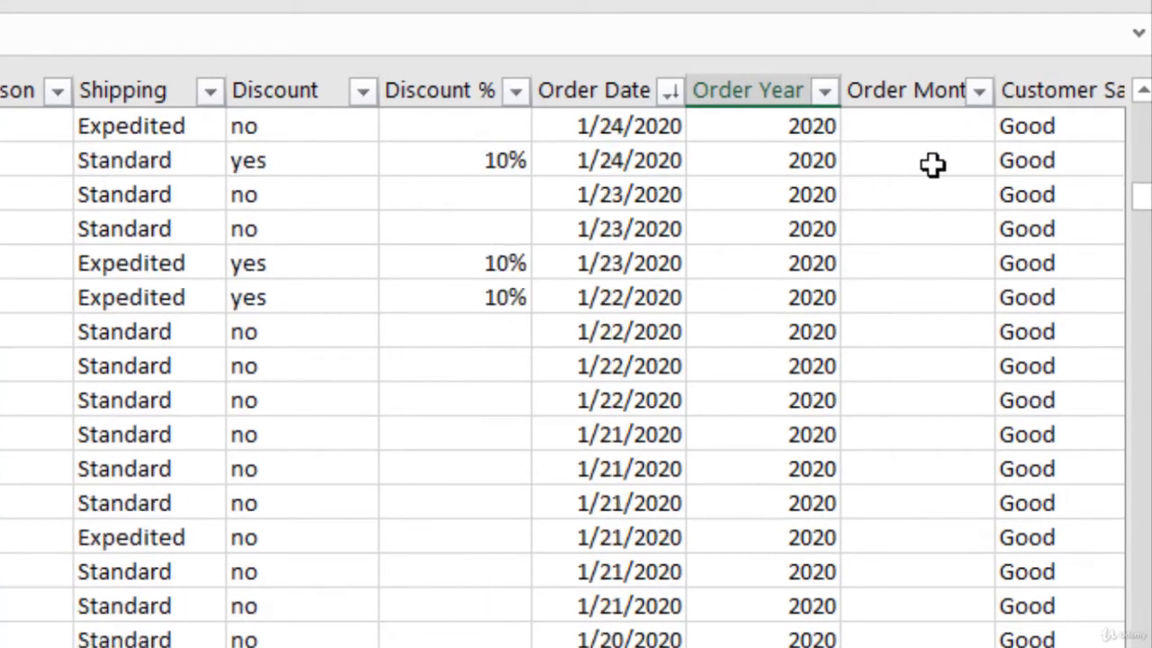
pyautogui.scroll(15, 976, 134)
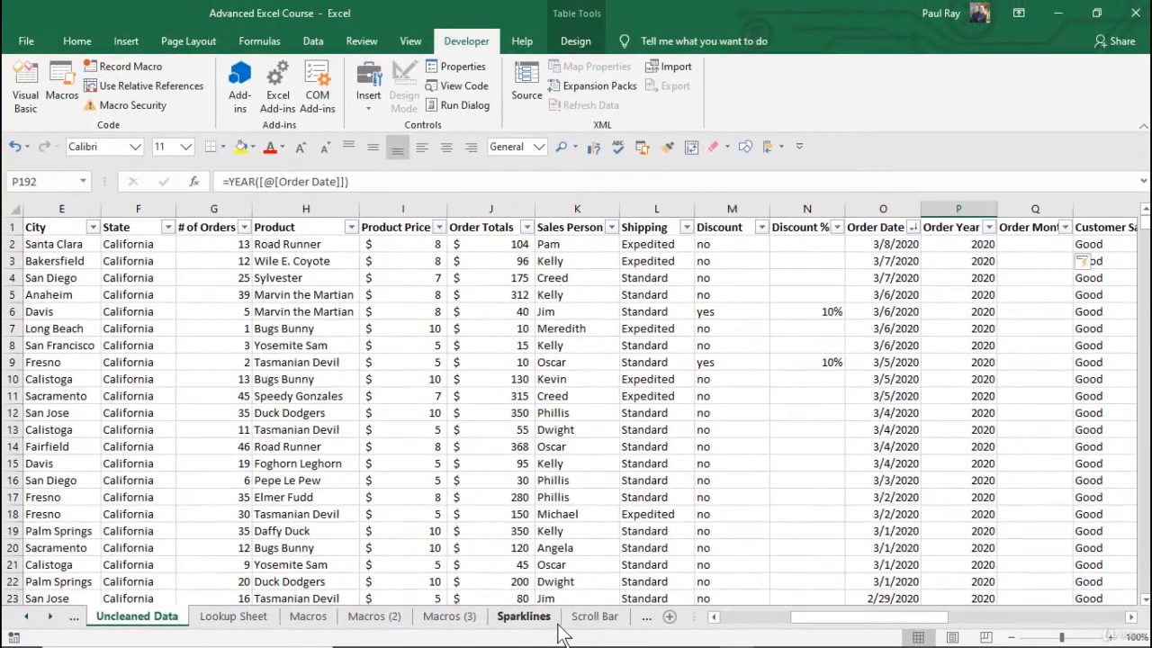
# - Go to the Combo Box worksheet
pyautogui.click(608, 617)
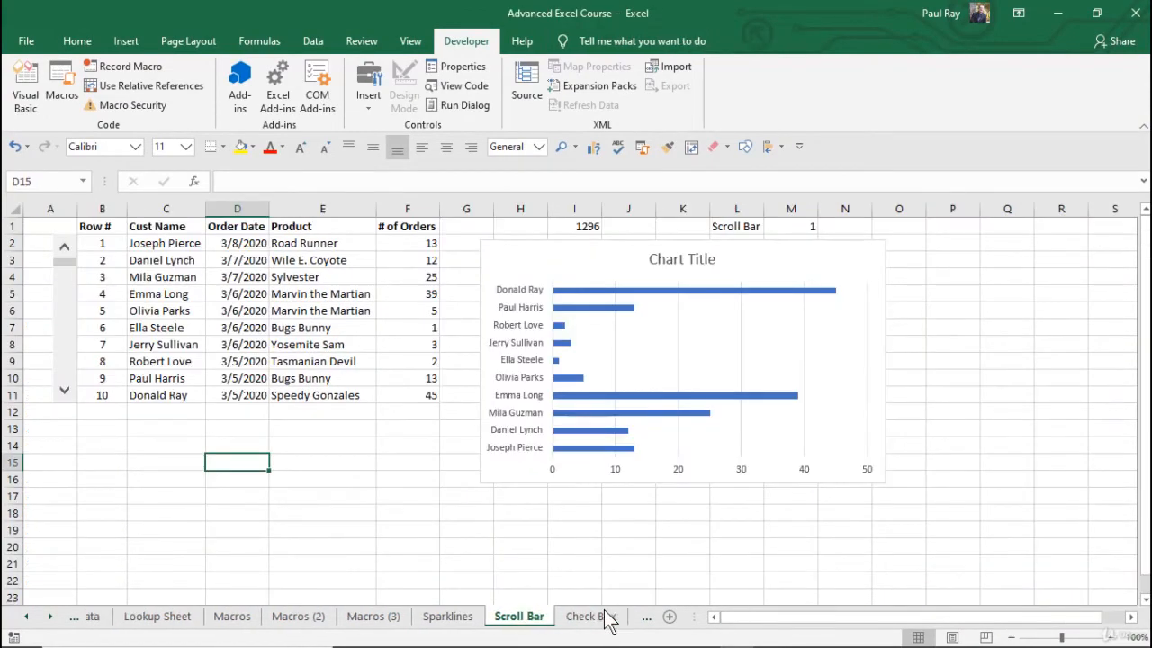
pyautogui.click(608, 618)
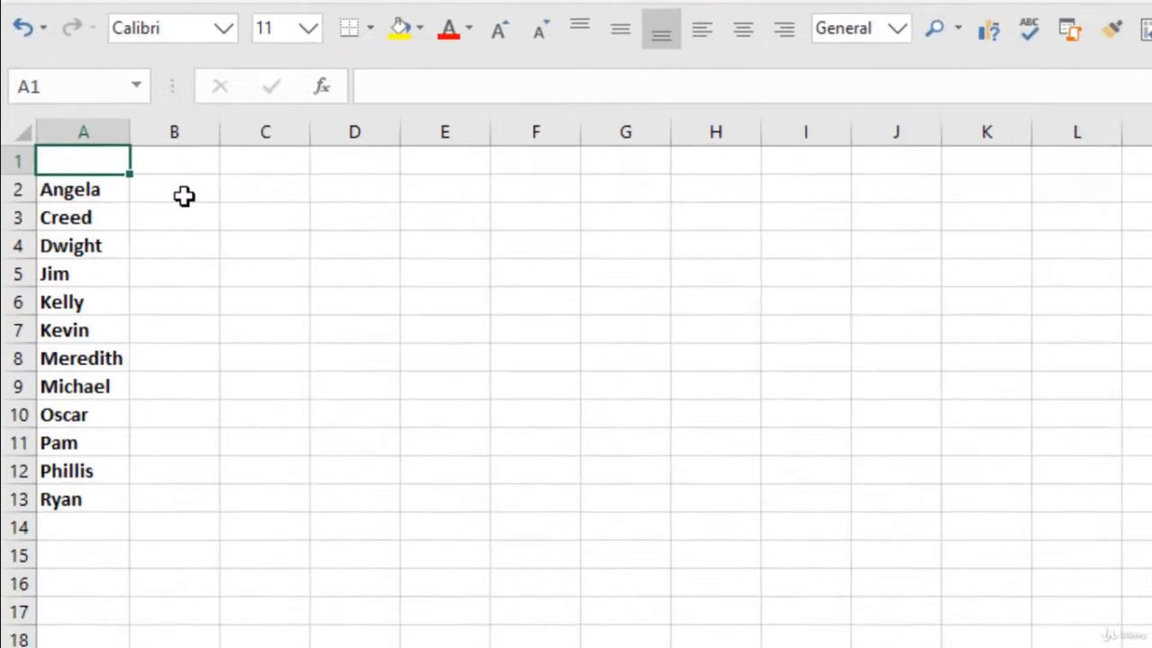
pyautogui.click(111, 246)
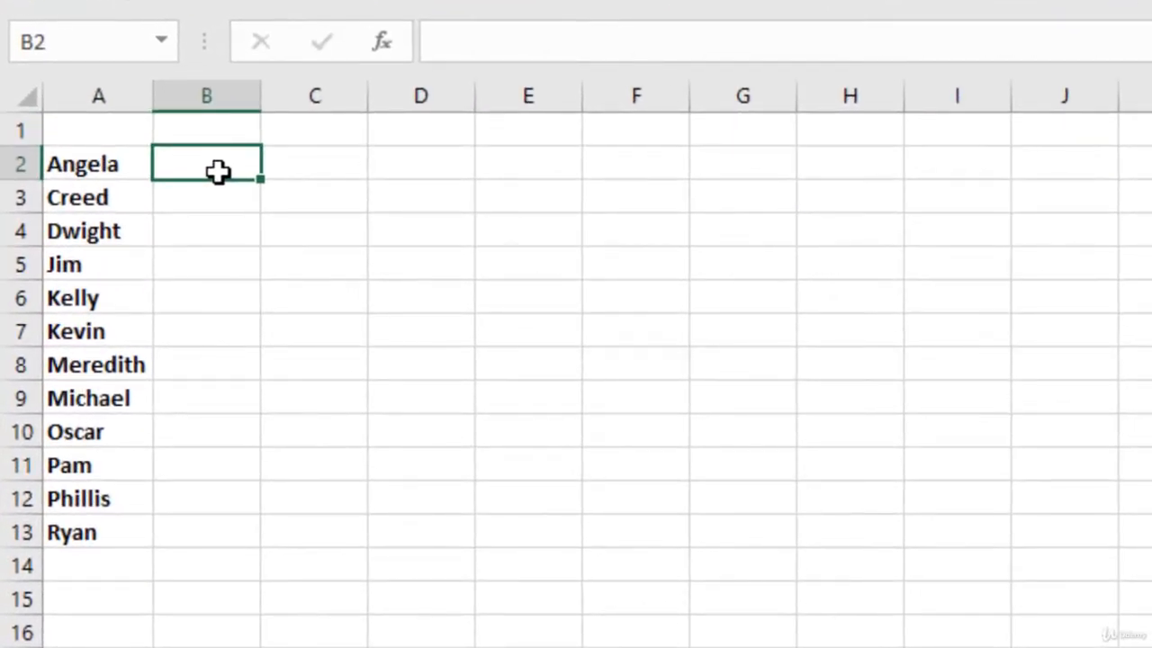
pyautogui.write('=')
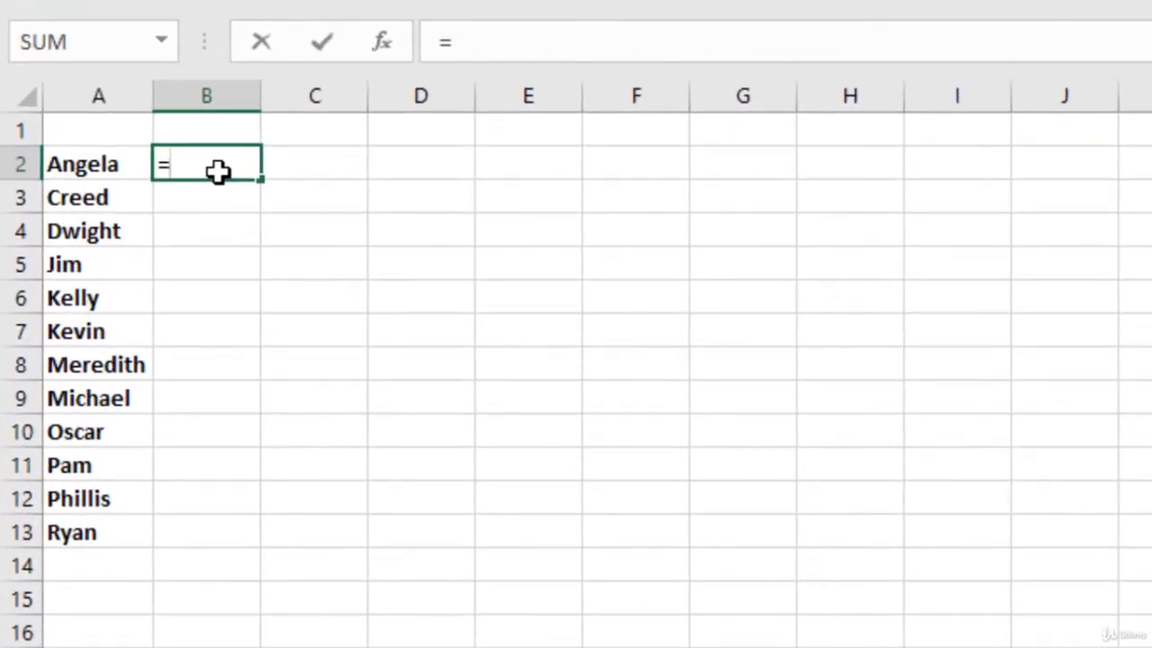
pyautogui.write('sumif')
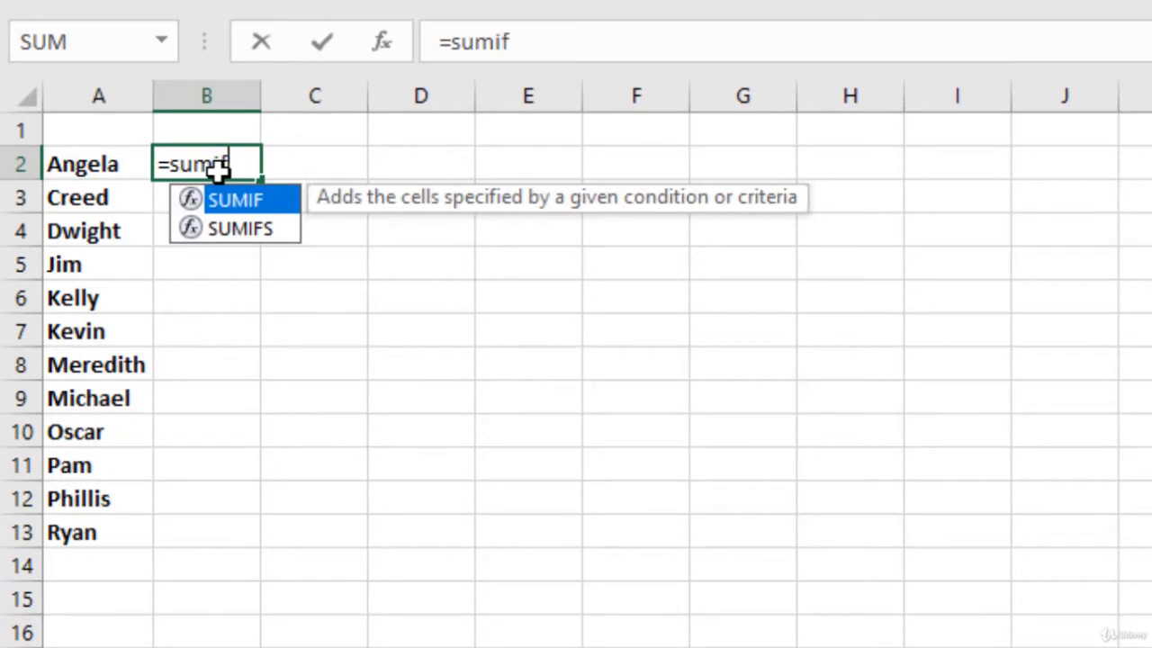
pyautogui.press('BackSpace')
pyautogui.press('BackSpace')
pyautogui.press('BackSpace')
pyautogui.press('BackSpace')
pyautogui.press('BackSpace')
pyautogui.press('BackSpace')
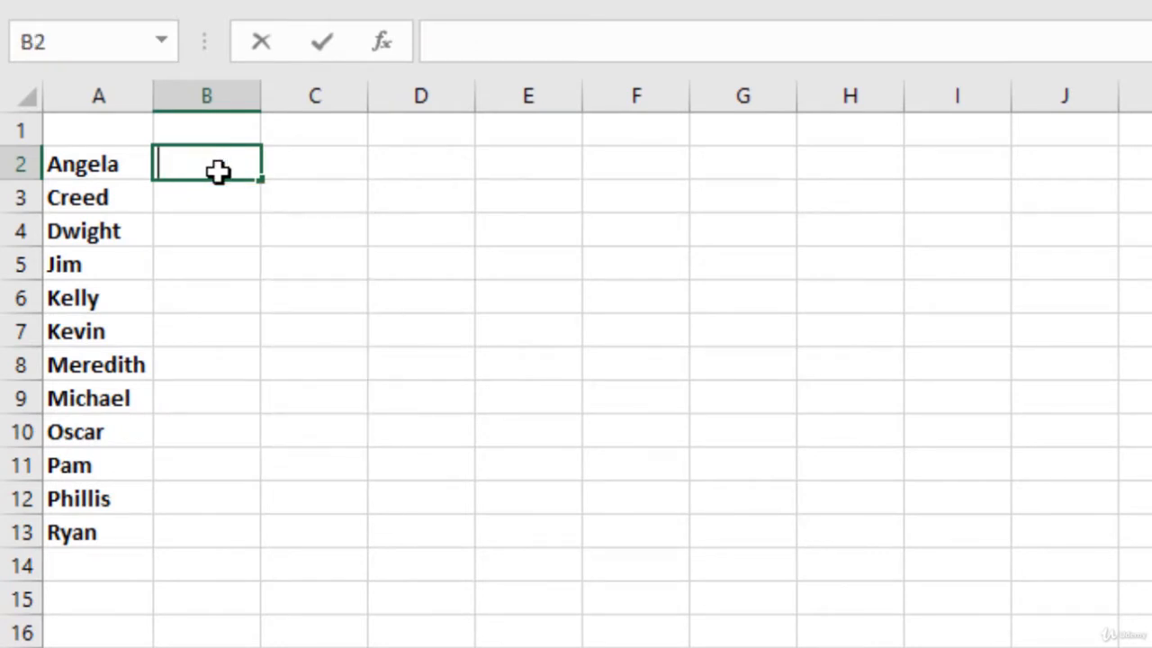
pyautogui.click(380, 152)
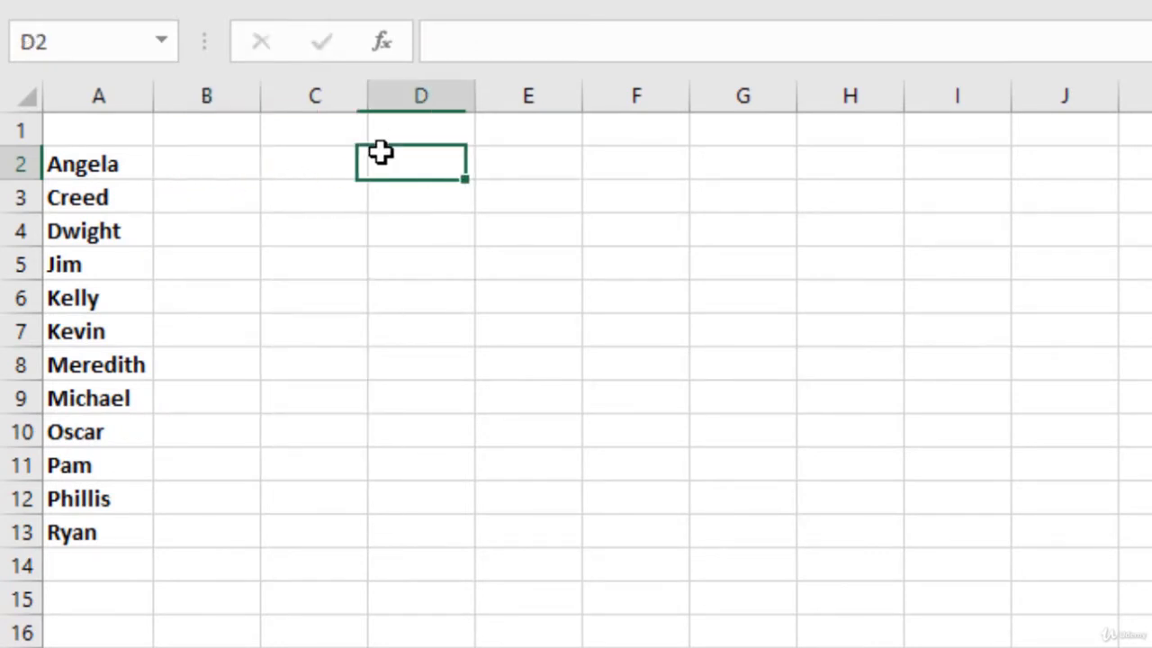
# - Insert a combo box form control spanning about columns G to I across rows 1 and 2
pyautogui.click(607, 38)
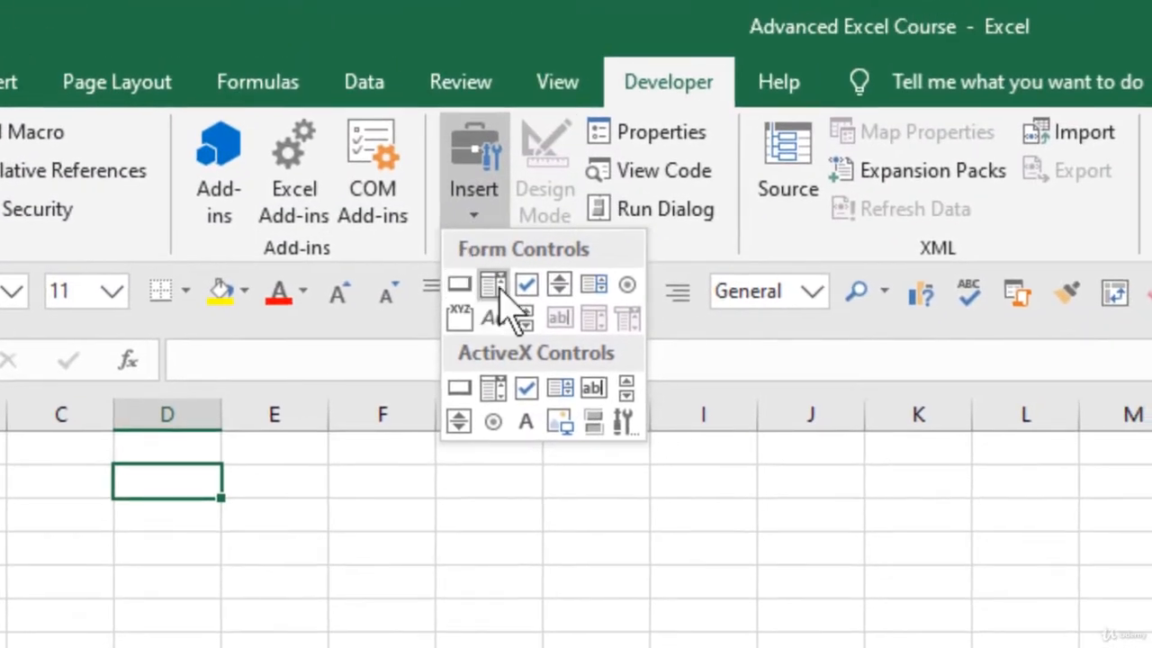
pyautogui.click(494, 286)
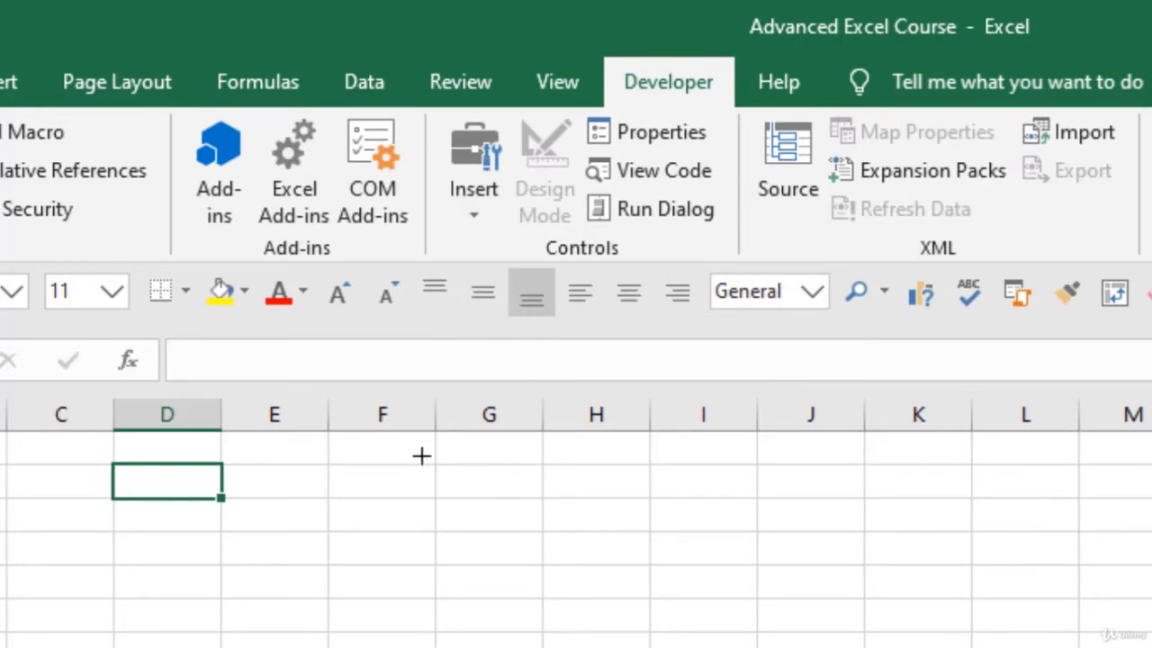
pyautogui.moveTo(479, 452)
pyautogui.mouseDown()
pyautogui.moveTo(642, 483)
pyautogui.moveTo(719, 484)
pyautogui.mouseUp()
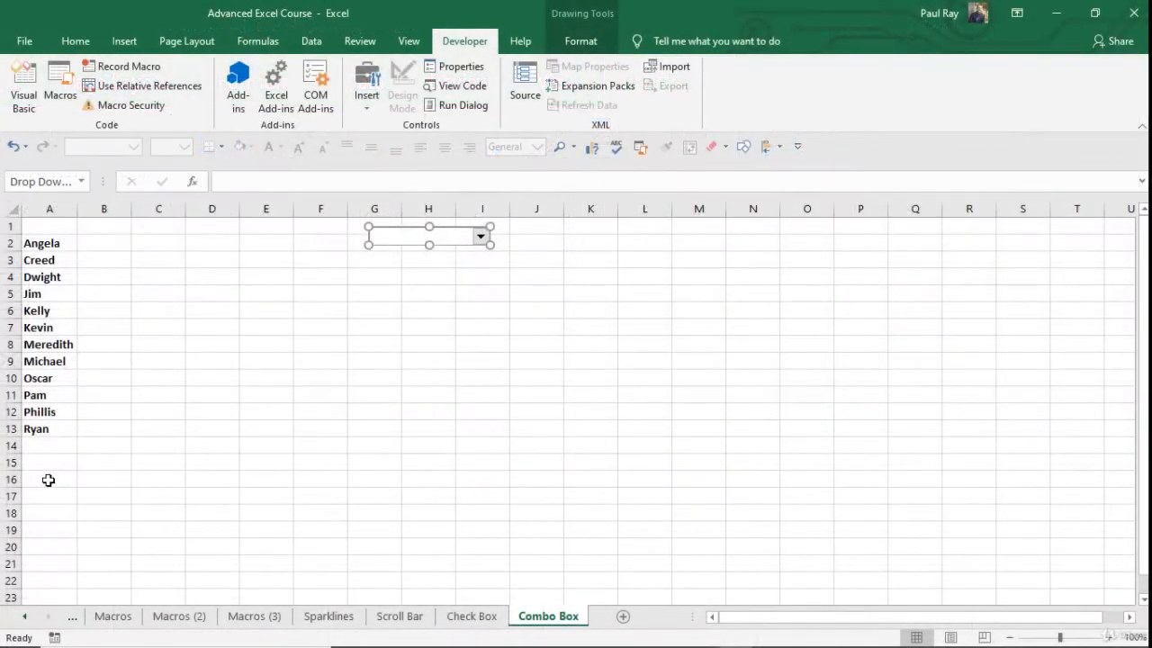
# - Enter January in A16 below the sales person names and fill the month series down to December in A27
pyautogui.click(49, 480)
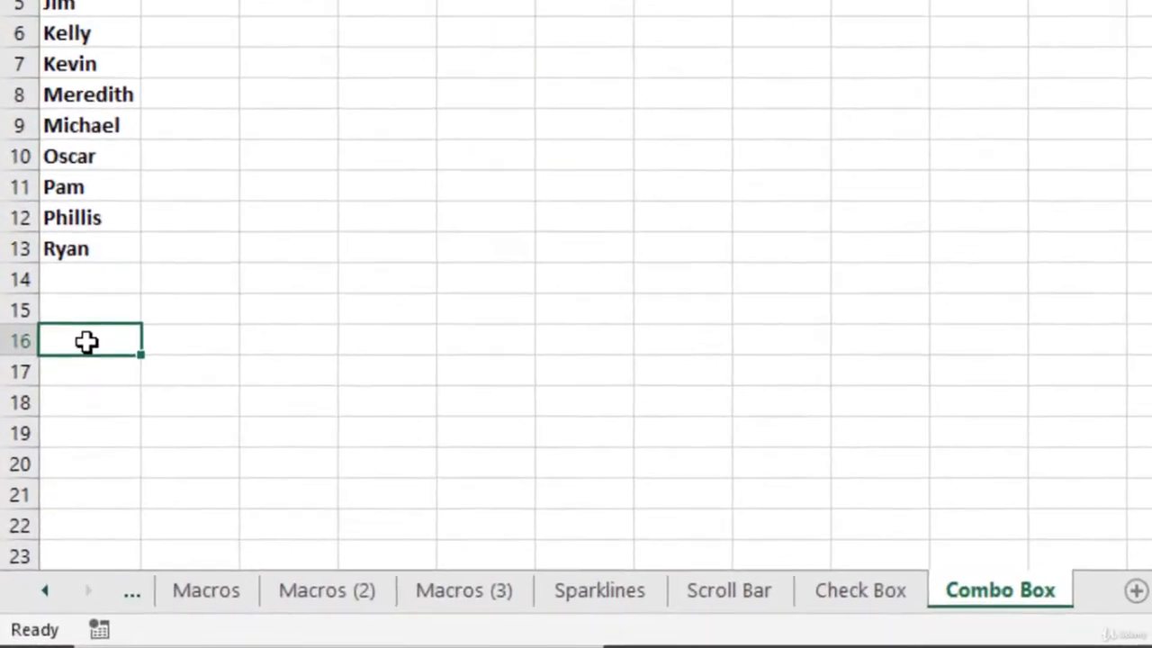
pyautogui.write('January')
pyautogui.press('Return')
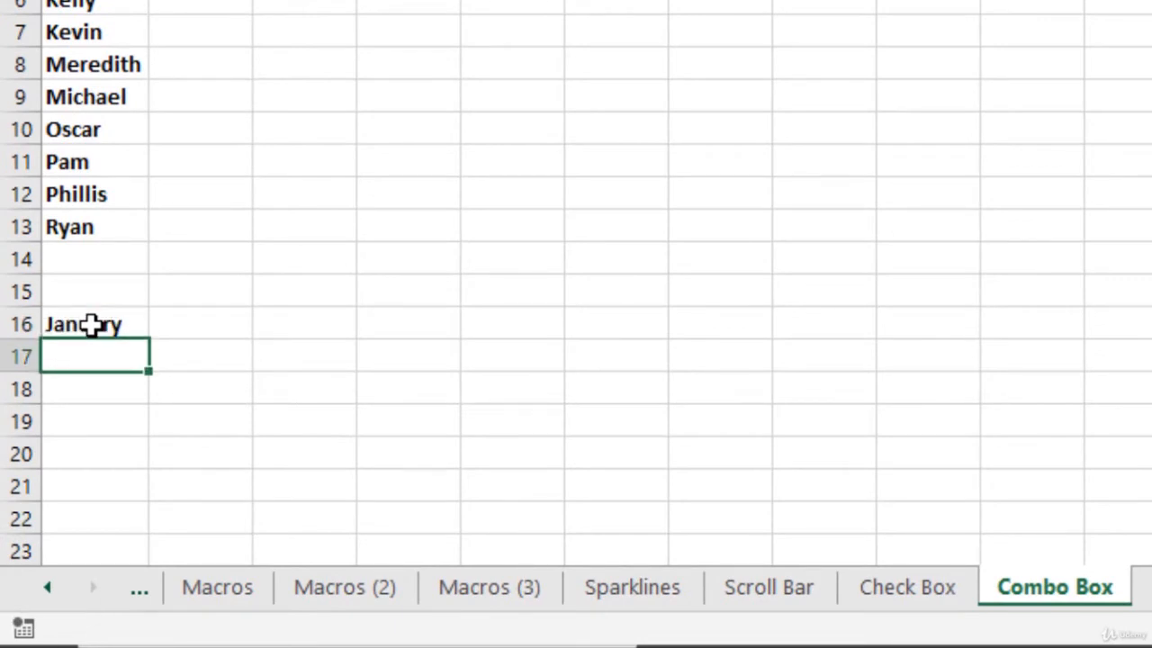
pyautogui.scroll(-3, 91, 325)
pyautogui.click(84, 5)
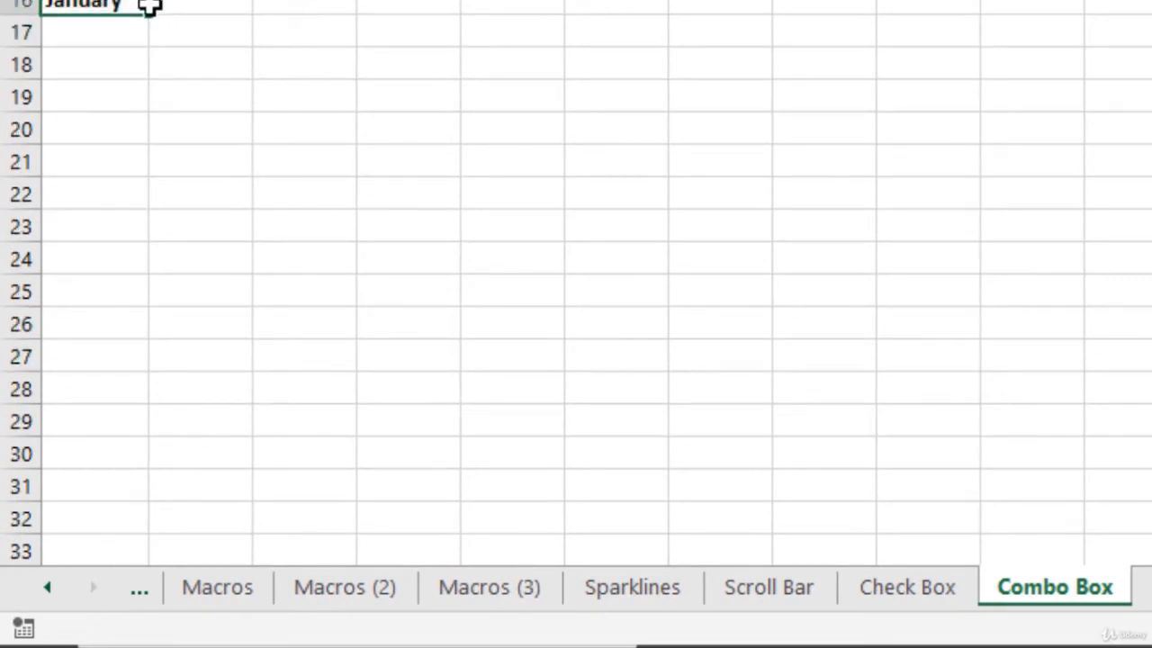
pyautogui.moveTo(152, 12); pyautogui.dragTo(153, 360)
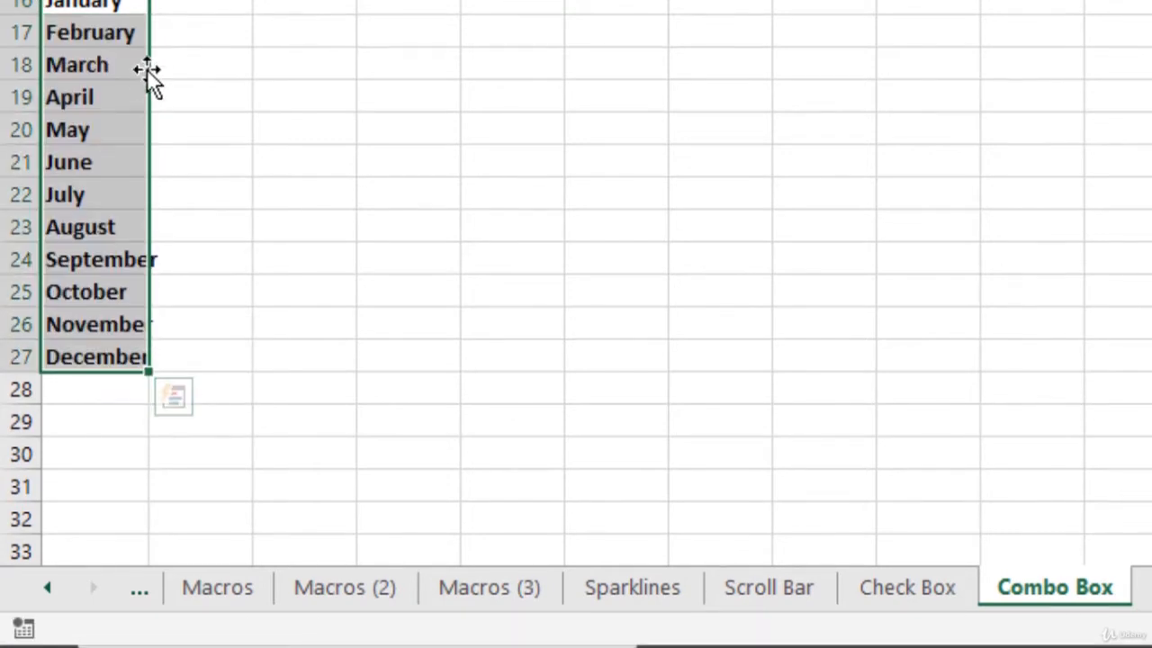
# - Open the combo box's control formatting settings and set its input range to the month list $A$16:$A$27
pyautogui.scroll(3, 145, 122)
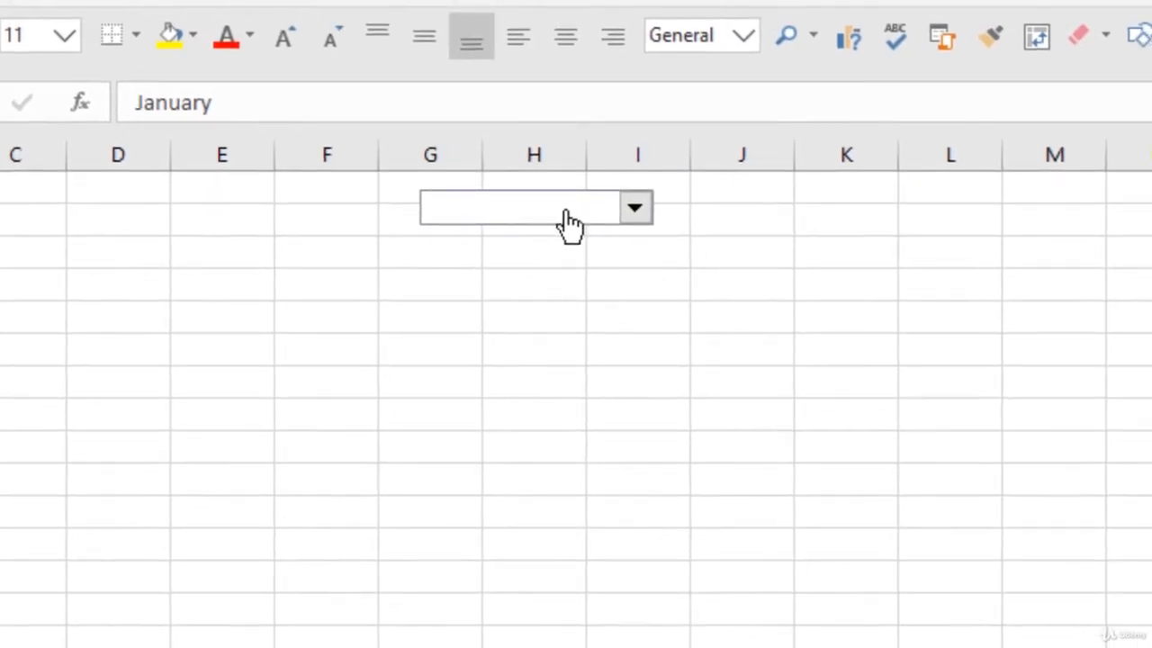
pyautogui.click(369, 340)
pyautogui.rightClick(540, 200)
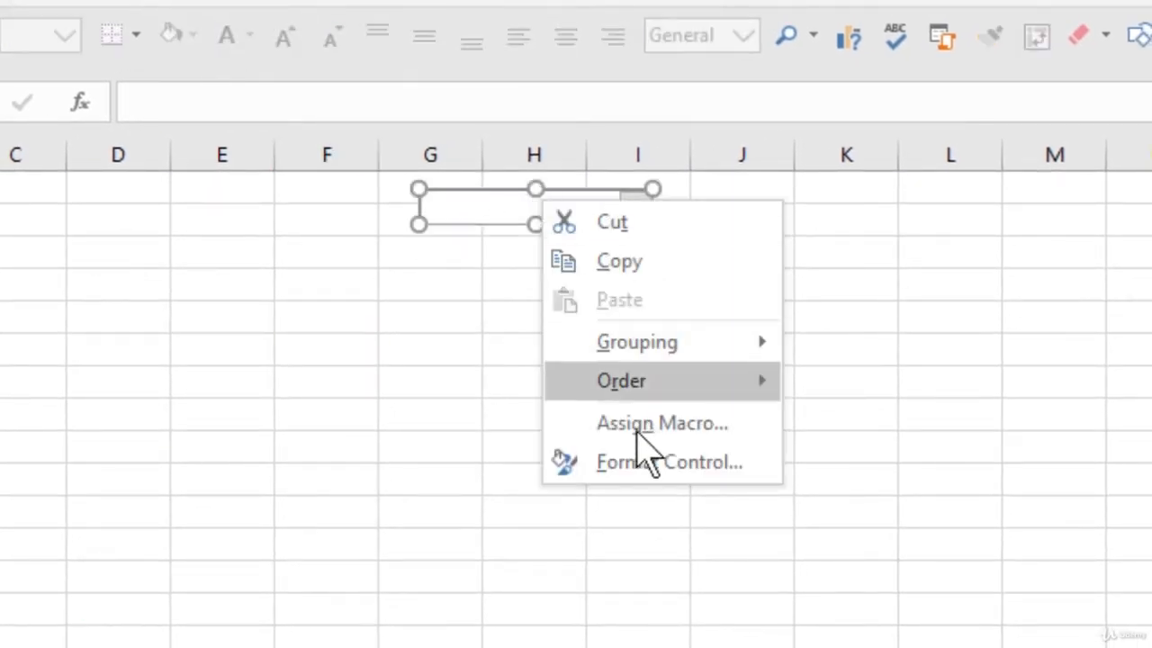
pyautogui.click(639, 463)
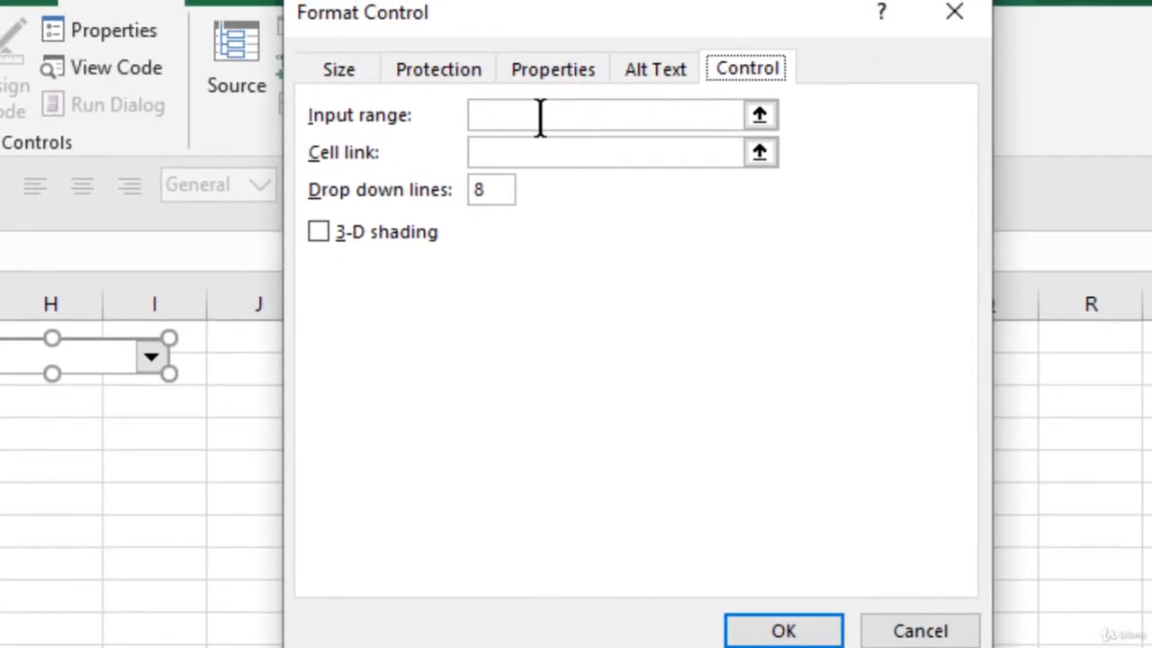
pyautogui.click(540, 114)
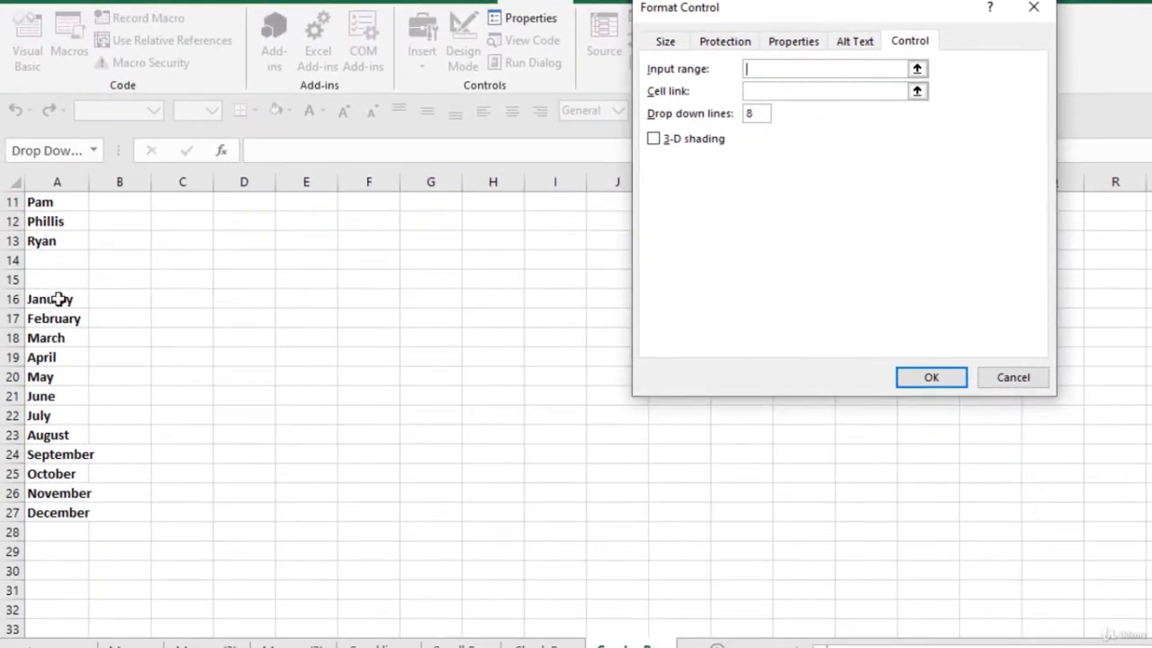
pyautogui.moveTo(57, 301); pyautogui.dragTo(20, 515)
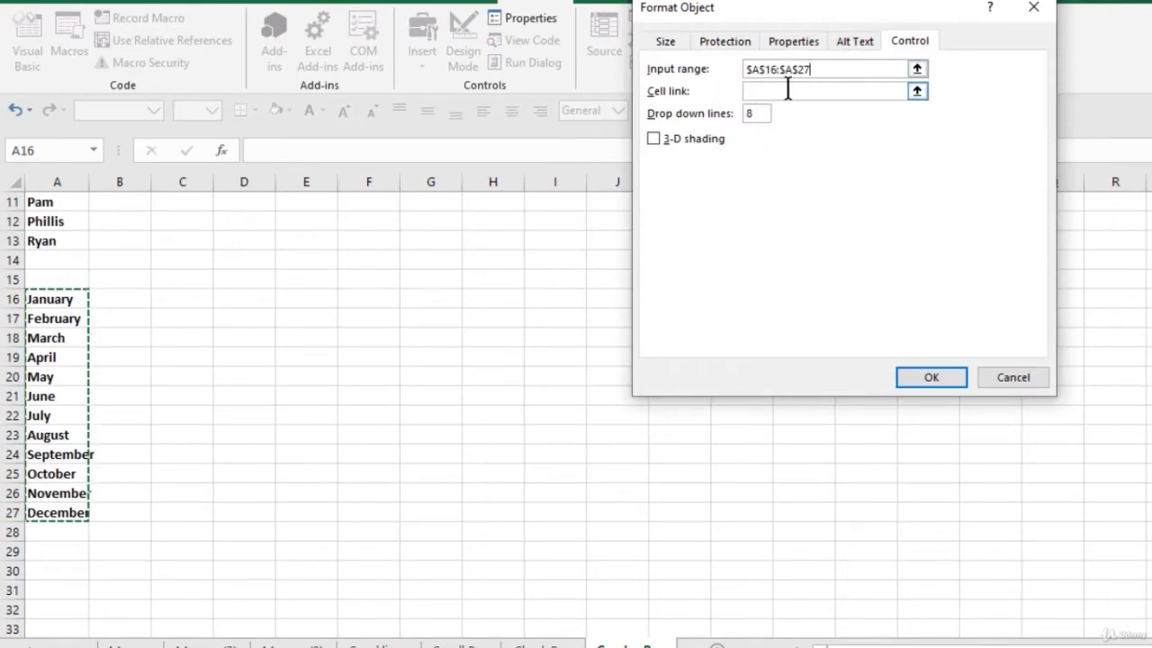
# - Set the combo box to 12 drop down lines, link it to cell $E$1, and apply the settings
pyautogui.doubleClick(760, 114)
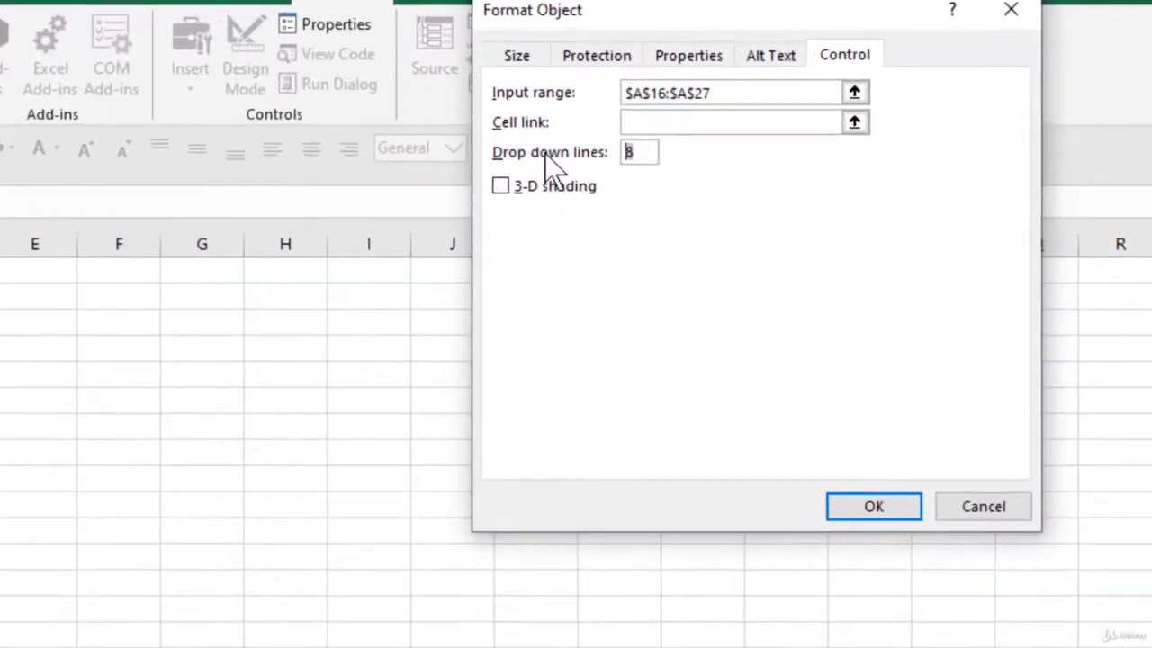
pyautogui.write('12')
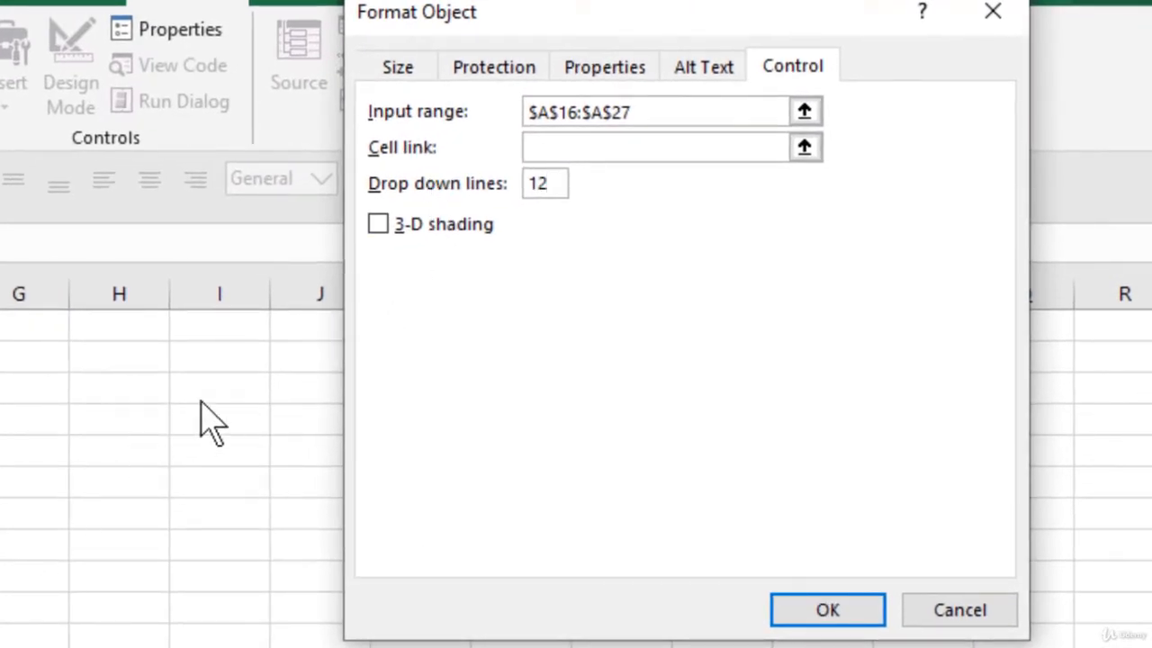
pyautogui.click(543, 153)
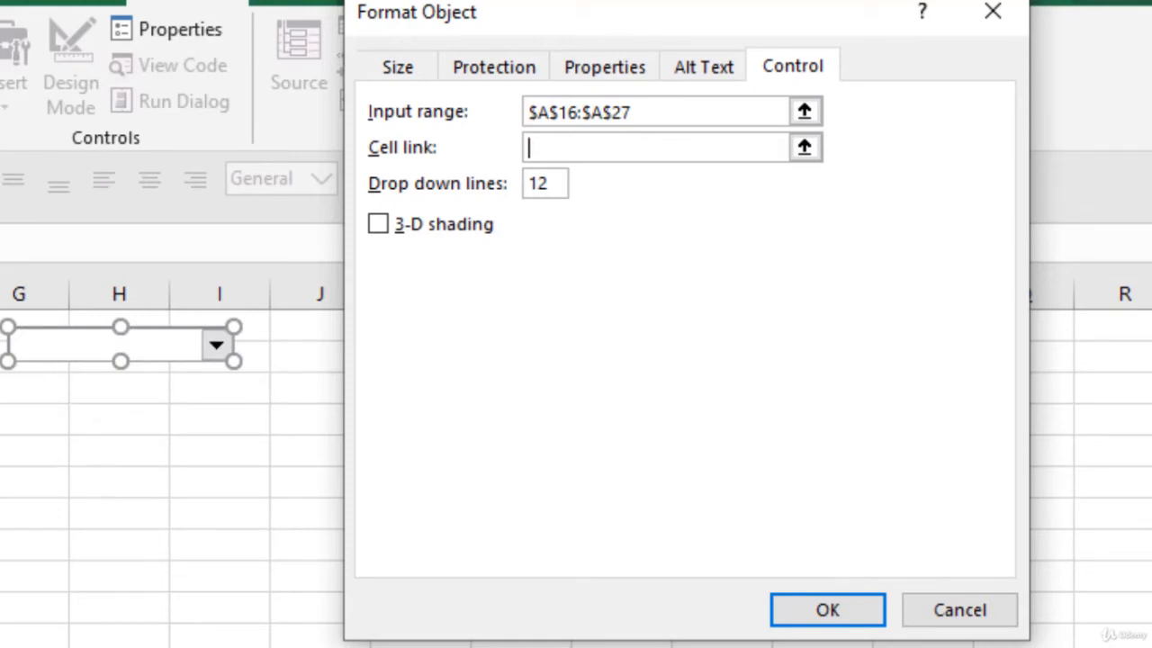
pyautogui.click(54, 310)
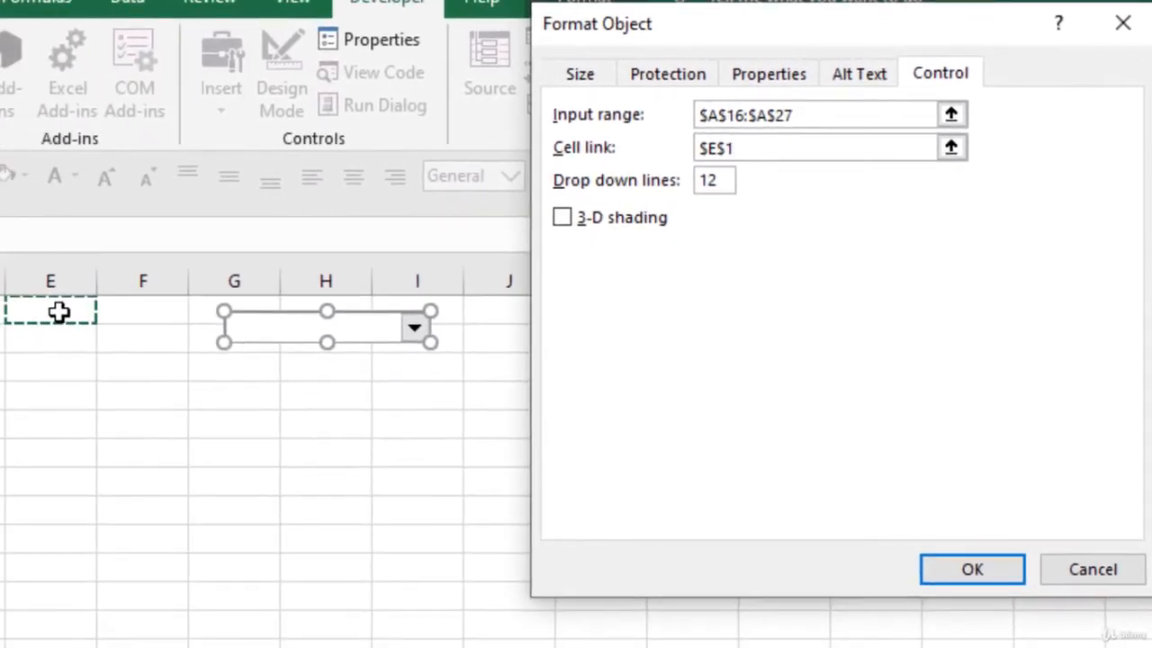
pyautogui.click(985, 569)
# - Deselect the combo box and choose January from its list
pyautogui.click(182, 431)
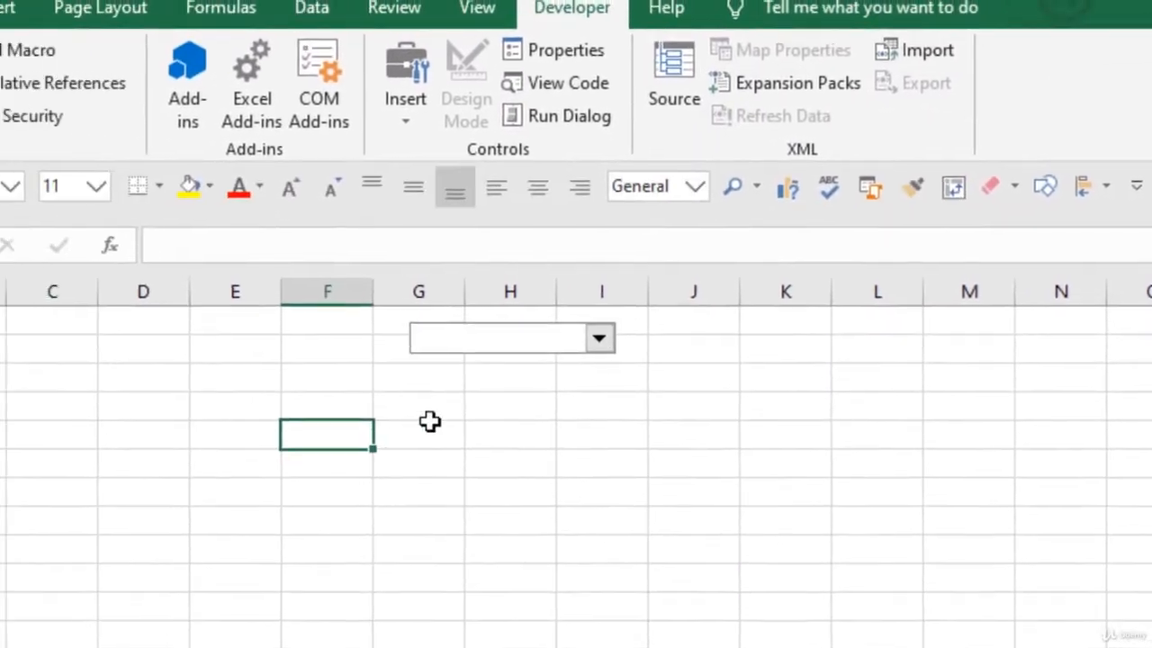
pyautogui.click(414, 328)
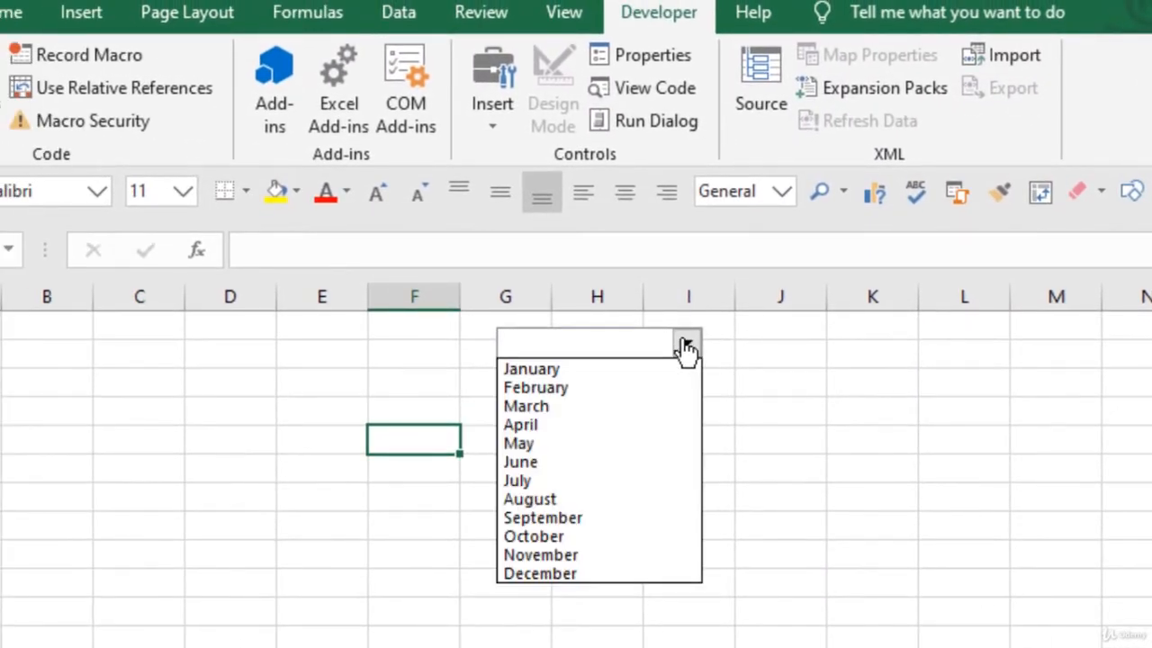
pyautogui.click(586, 376)
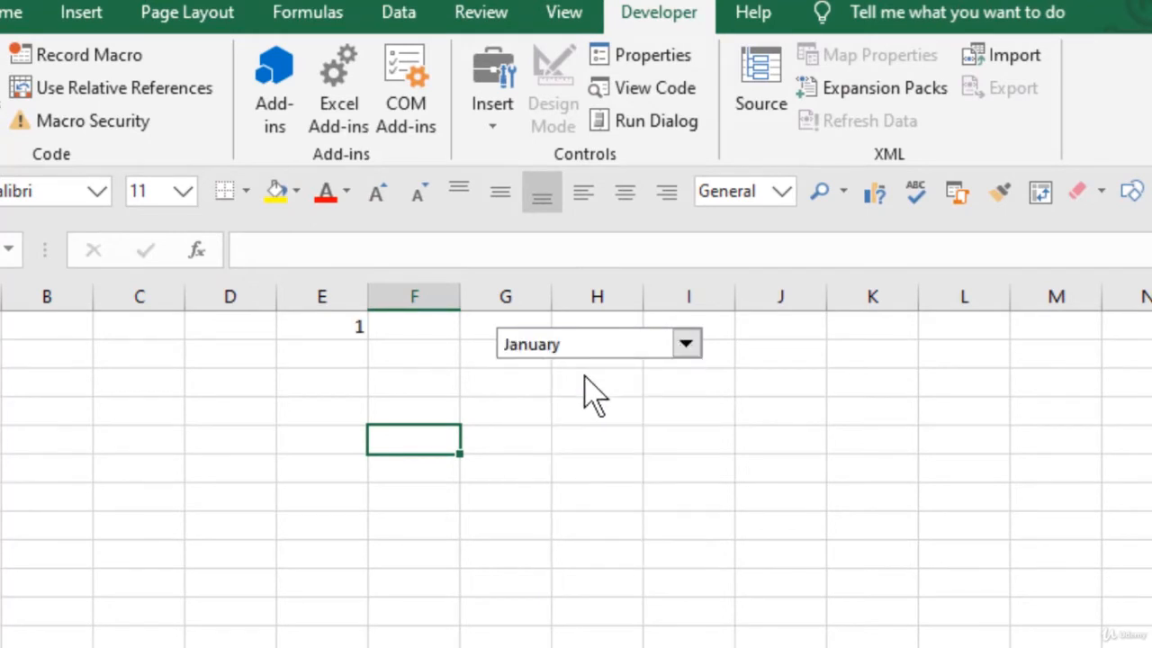
# - Label cell D1 as Combo Box and autofit the width of column D to the text
pyautogui.click(249, 327)
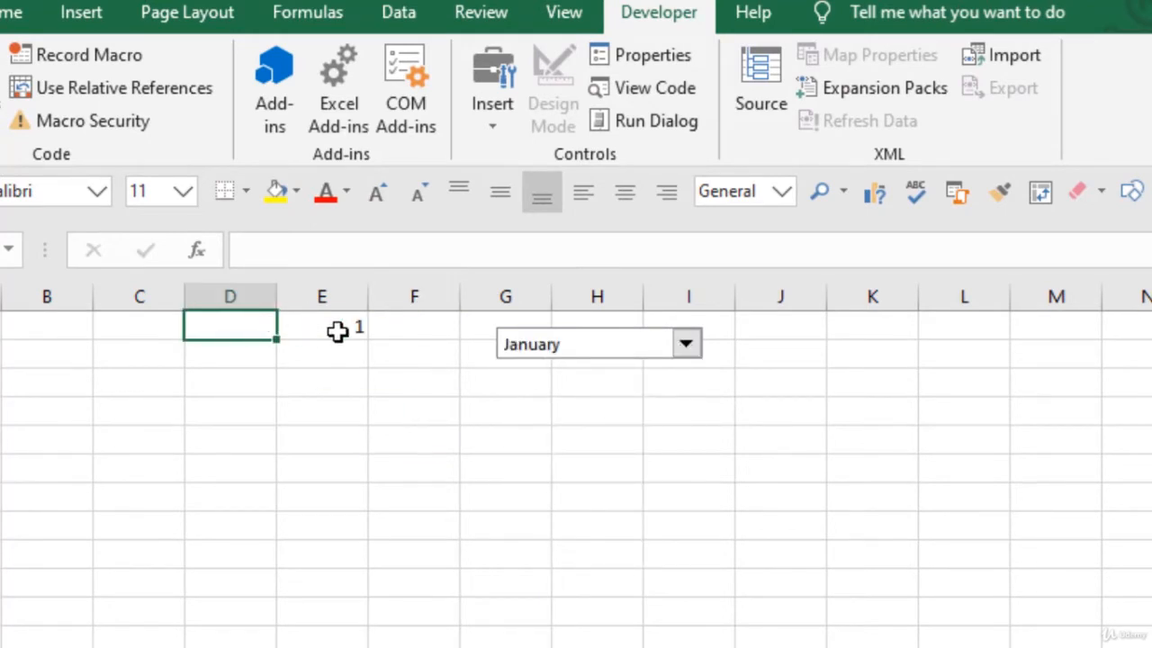
pyautogui.write('Combo Box')
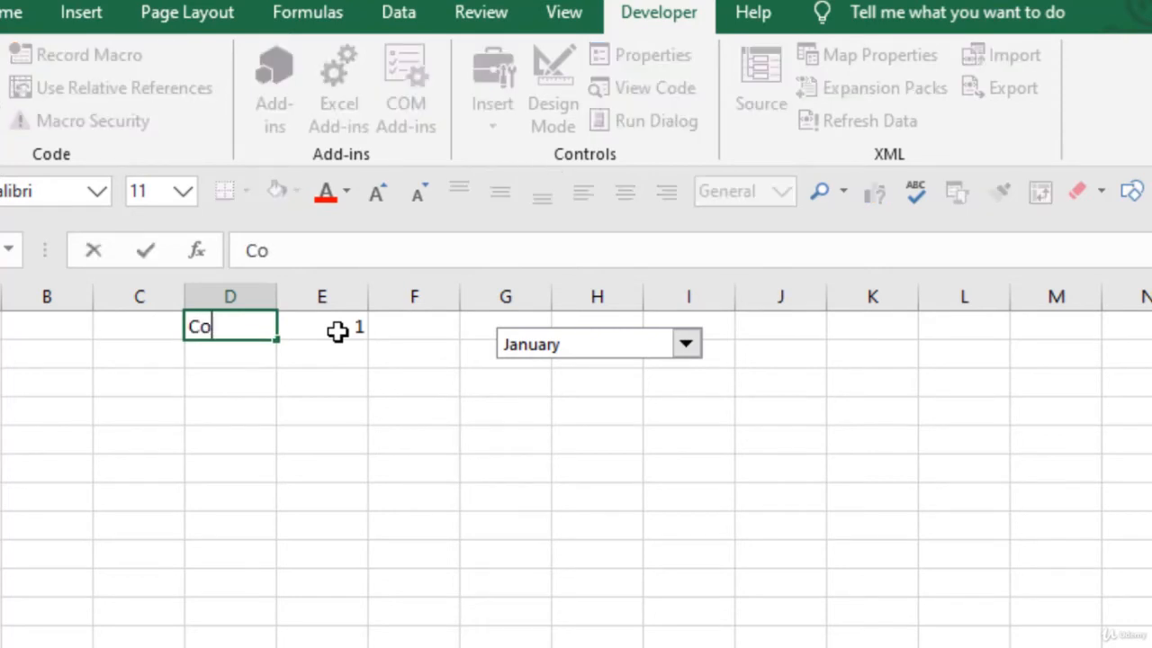
pyautogui.press('Return')
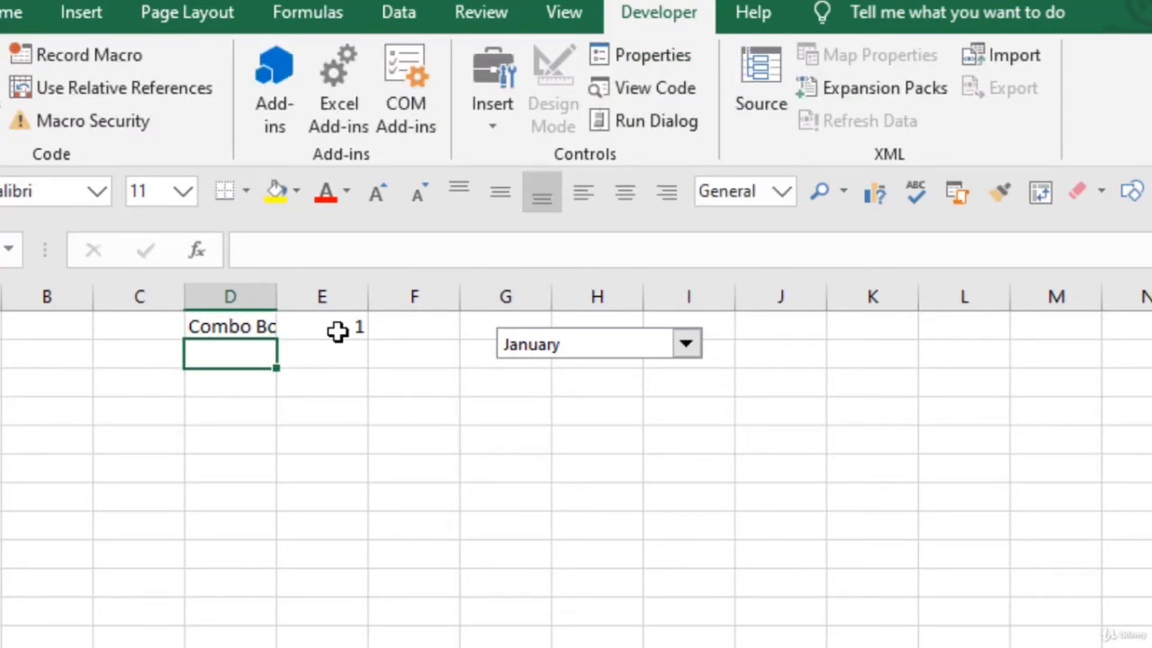
pyautogui.doubleClick(278, 297)
pyautogui.click(585, 380)
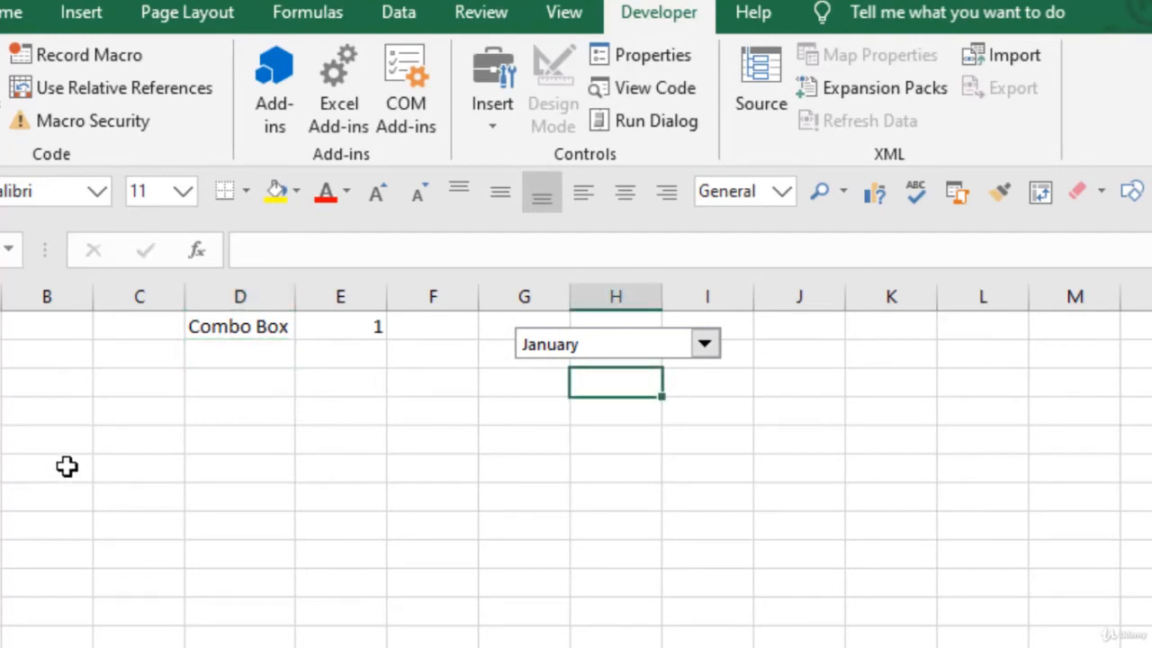
# - Hide the label and linked value in D1:E1 by setting their font color to white
pyautogui.moveTo(224, 327); pyautogui.dragTo(353, 326)
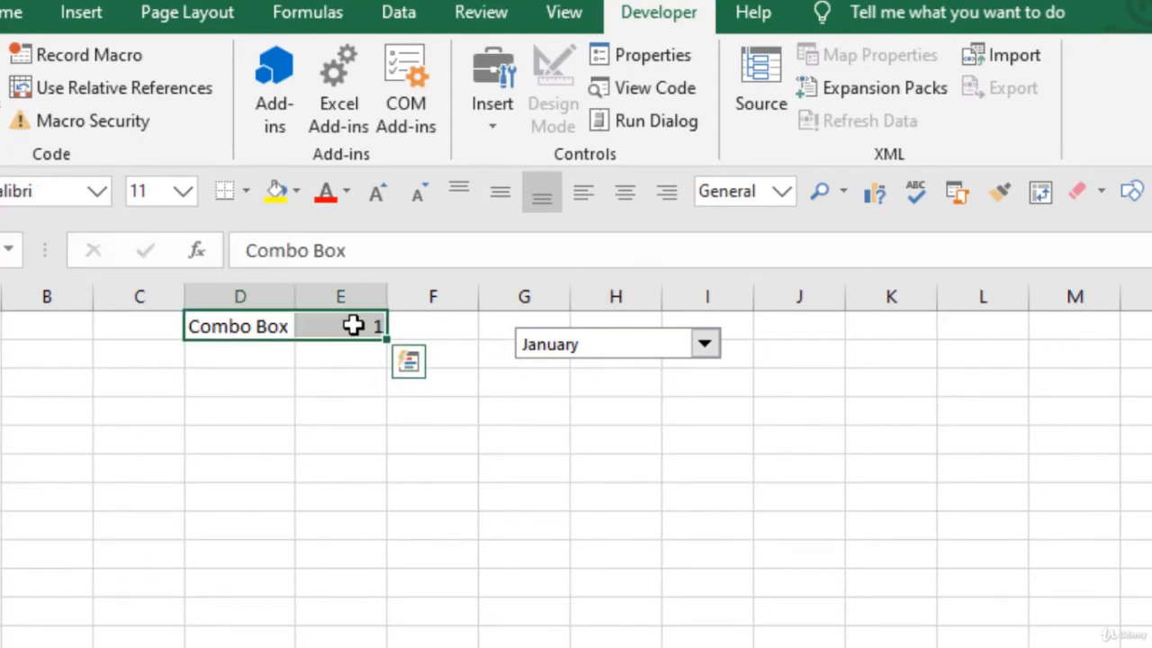
pyautogui.click(303, 372)
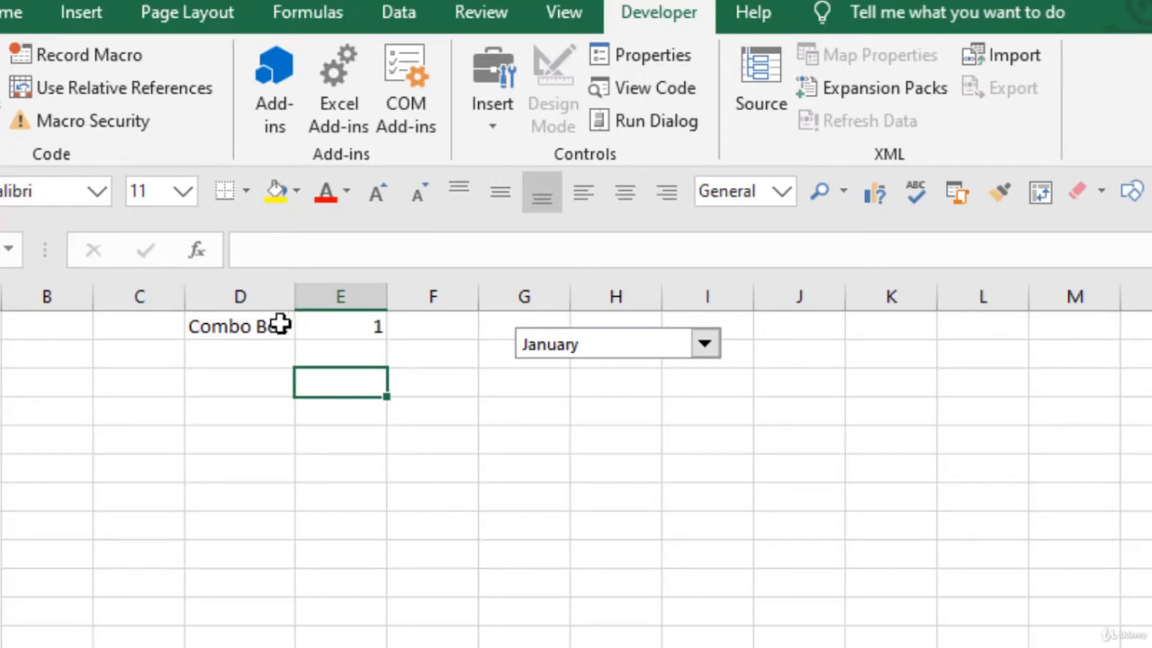
pyautogui.moveTo(248, 327); pyautogui.dragTo(350, 327)
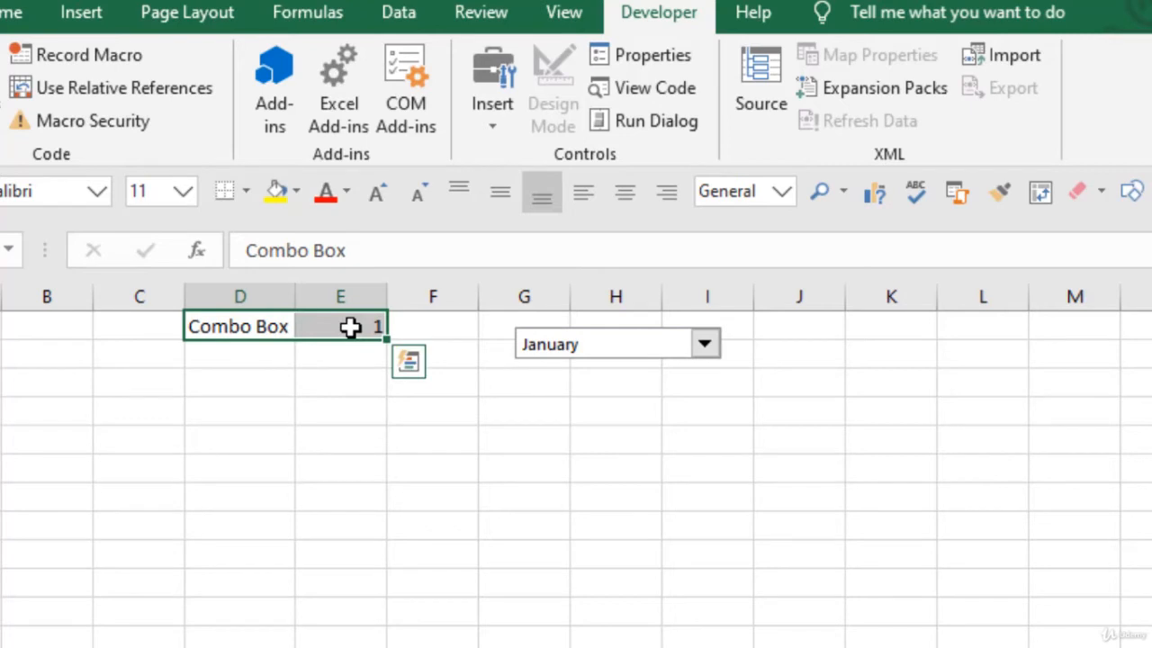
pyautogui.click(346, 192)
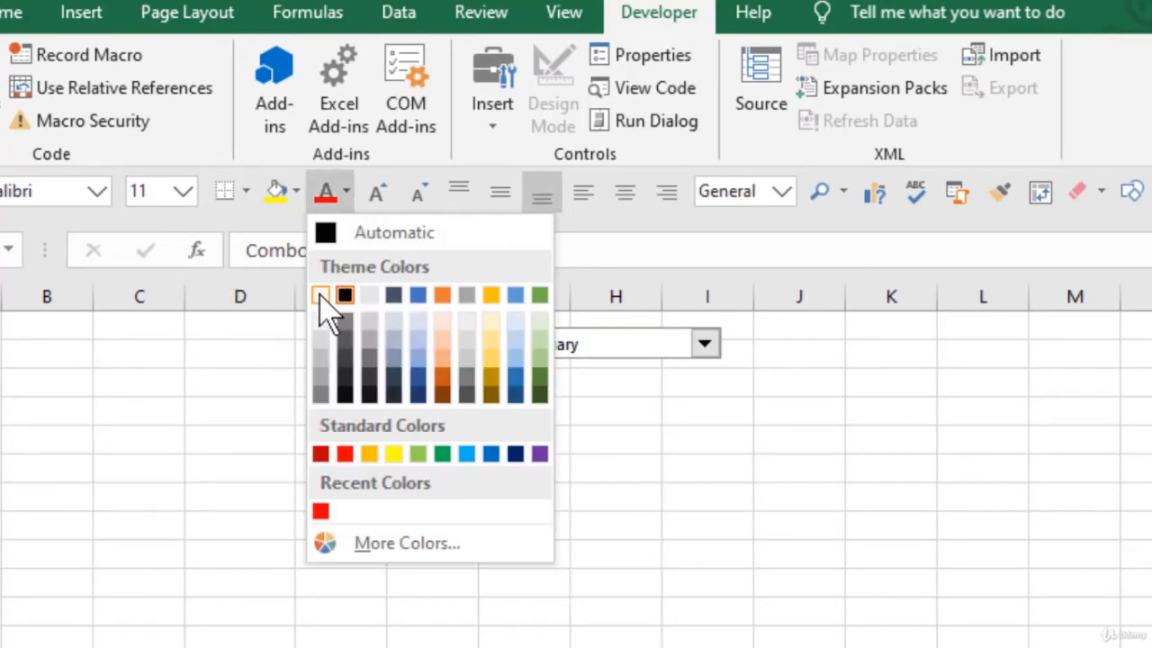
pyautogui.click(325, 291)
pyautogui.click(560, 469)
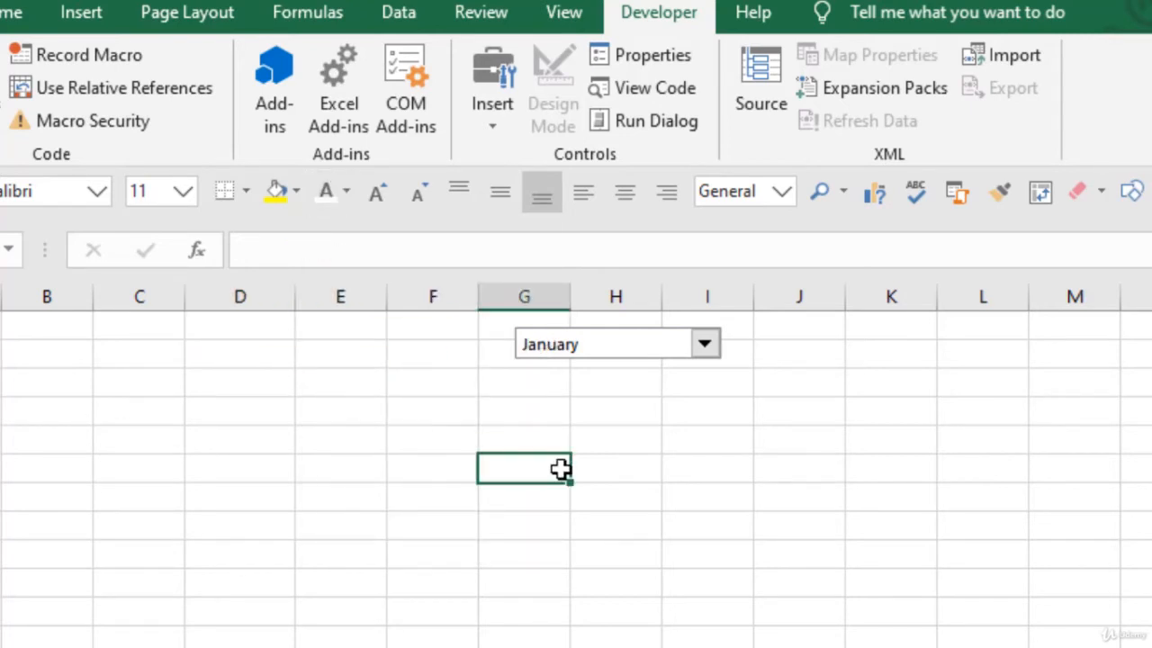
# - Undo the white font color on the label and linked value in D1:E1 and deselect the range
pyautogui.hotkey('ctrl', 'z')
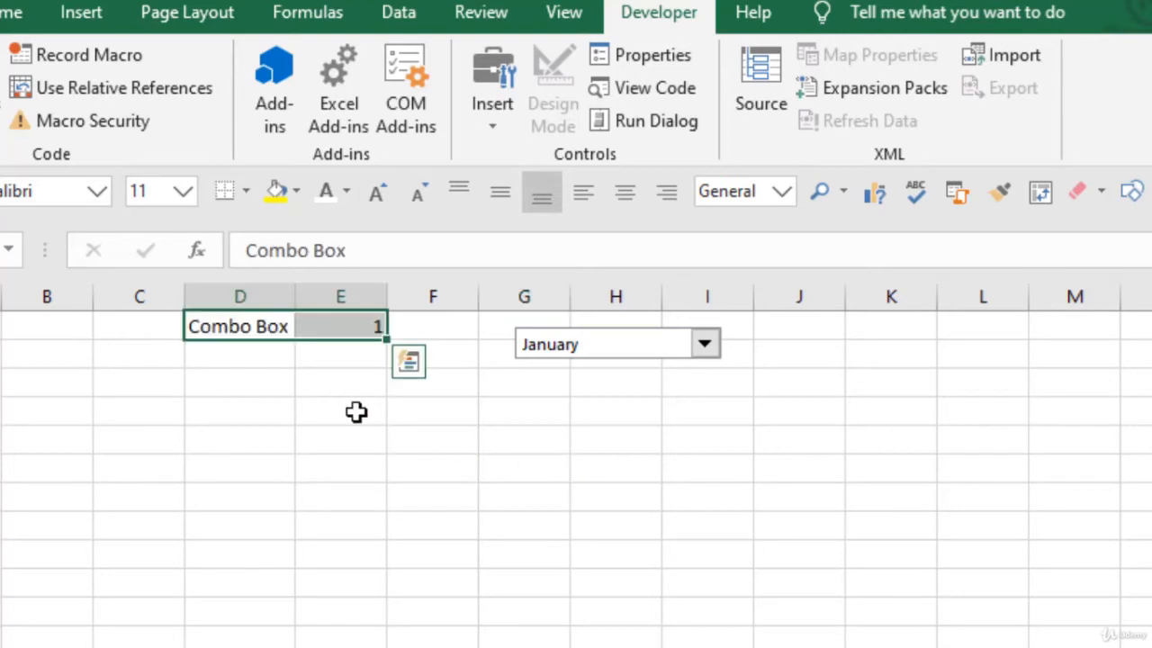
pyautogui.click(357, 411)
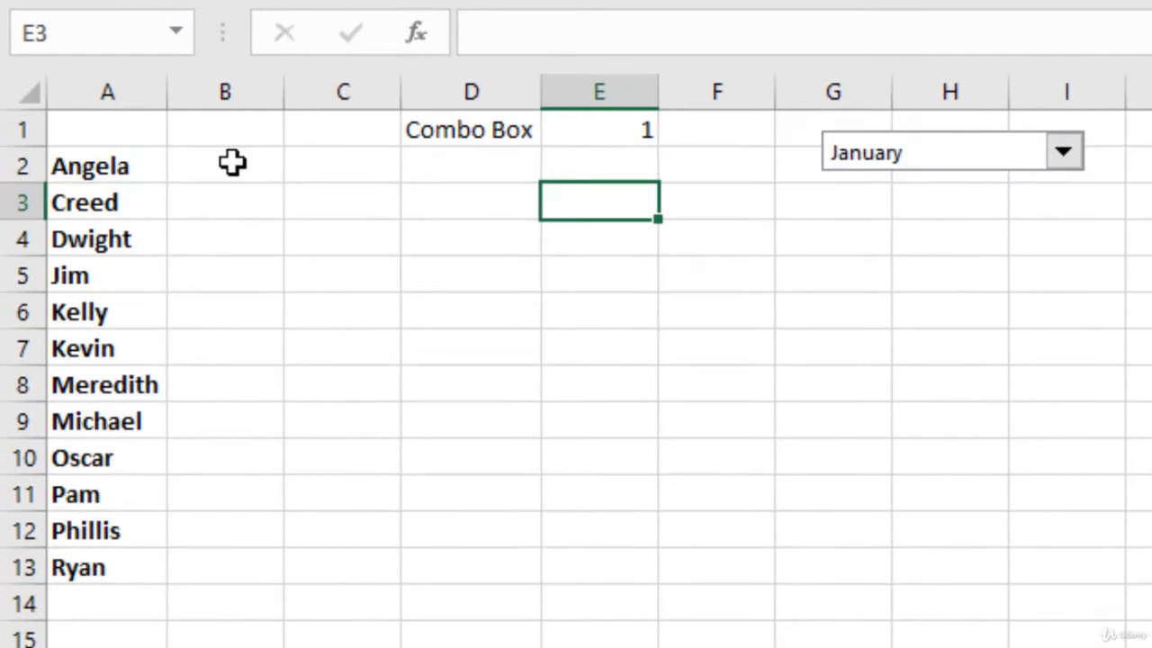
# - Start a SUMIFS formula in cell B2 with order_tbl[Order Totals] as the sum range
pyautogui.click(49, 366)
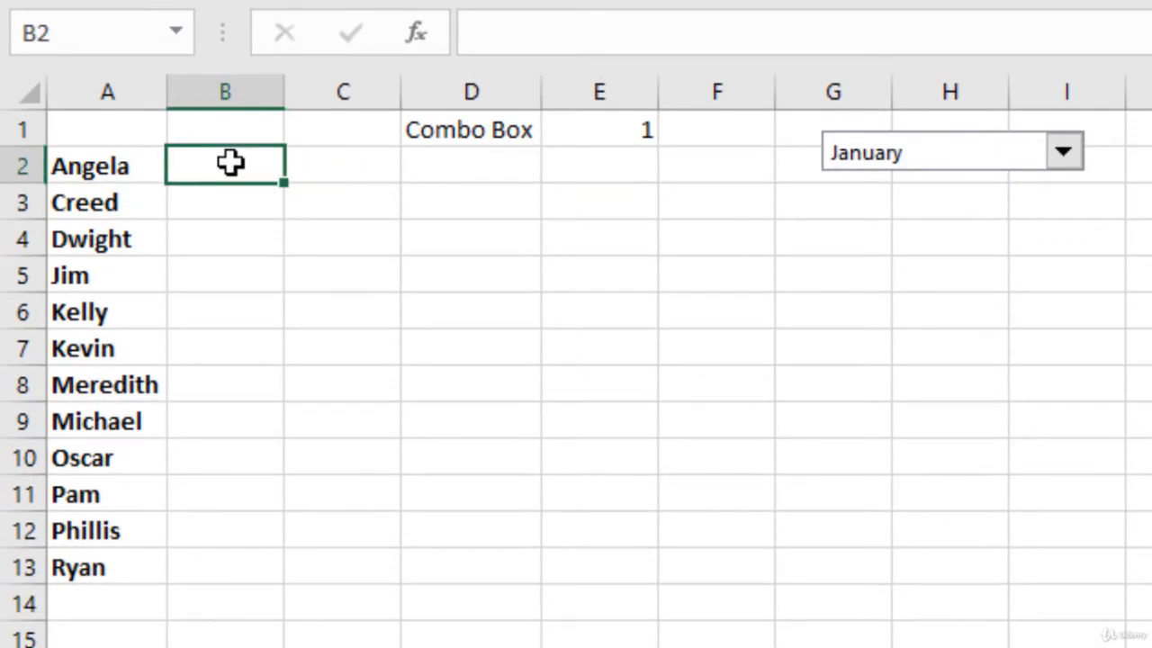
pyautogui.write('=sumifs')
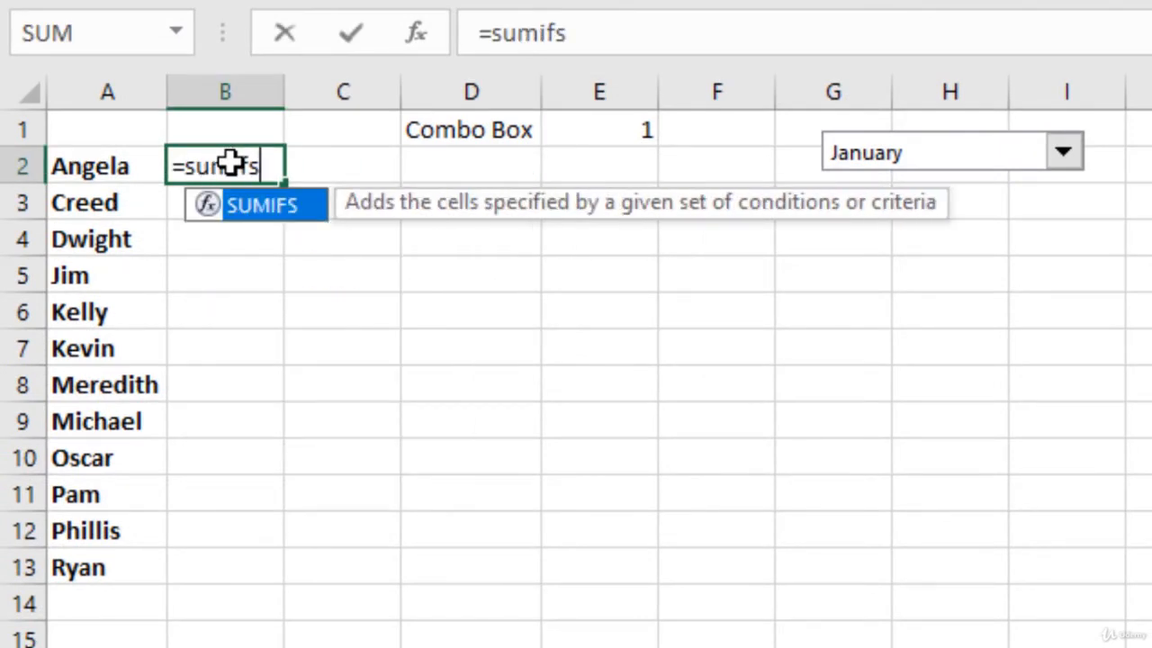
pyautogui.press('Tab')
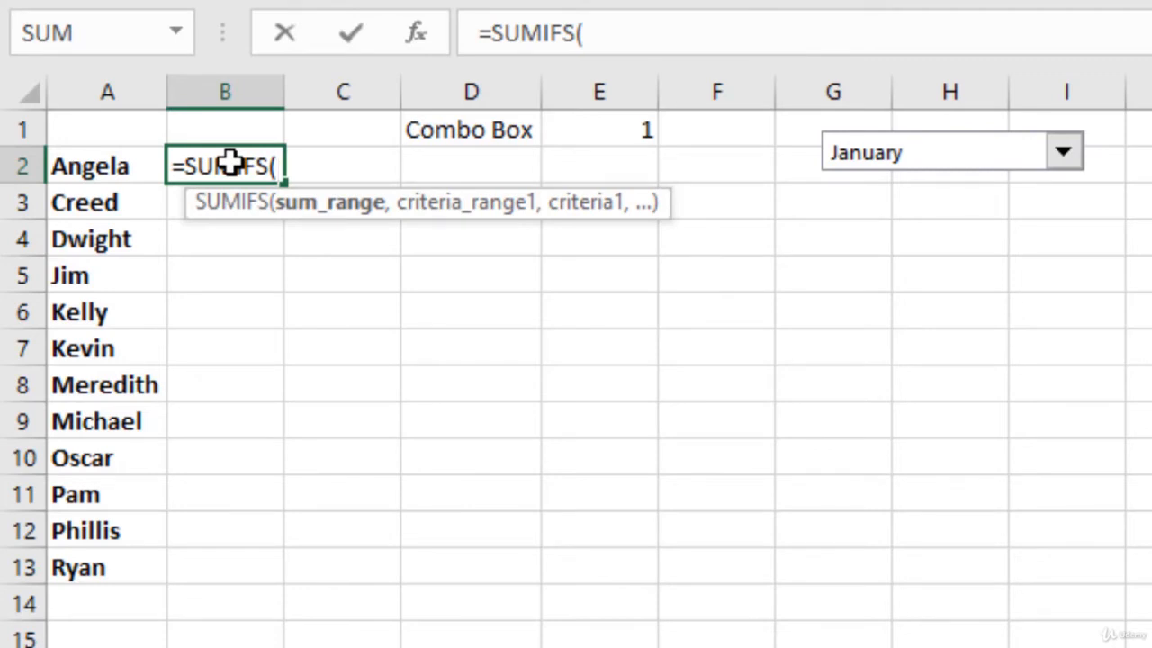
pyautogui.write('order_tbl')
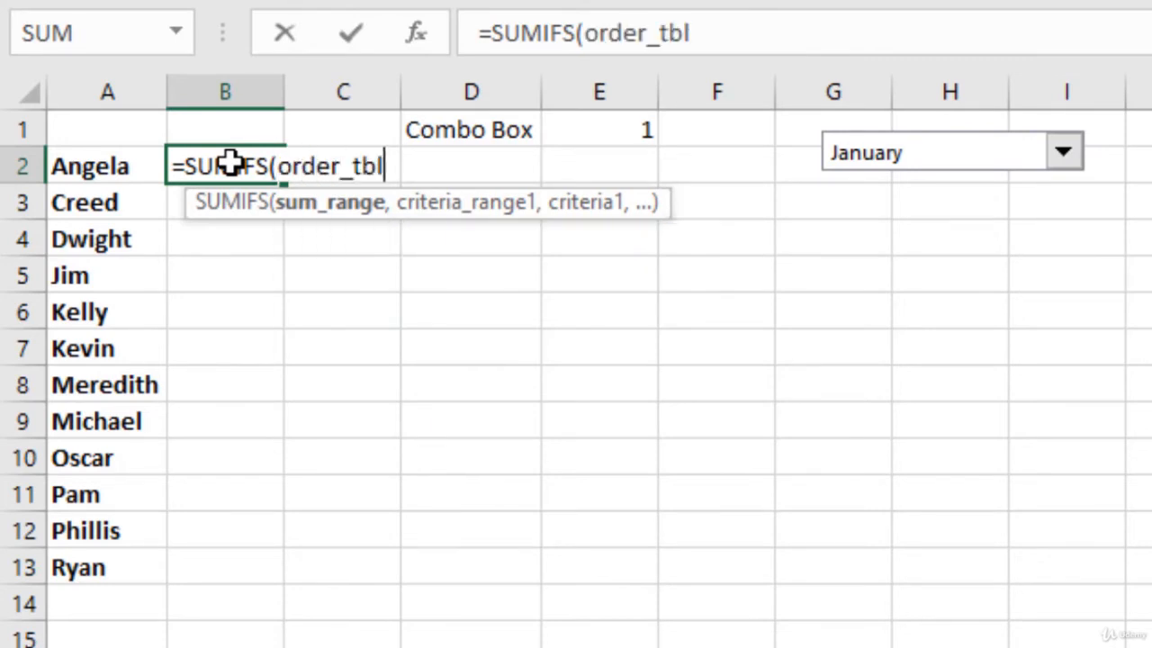
pyautogui.write('[')
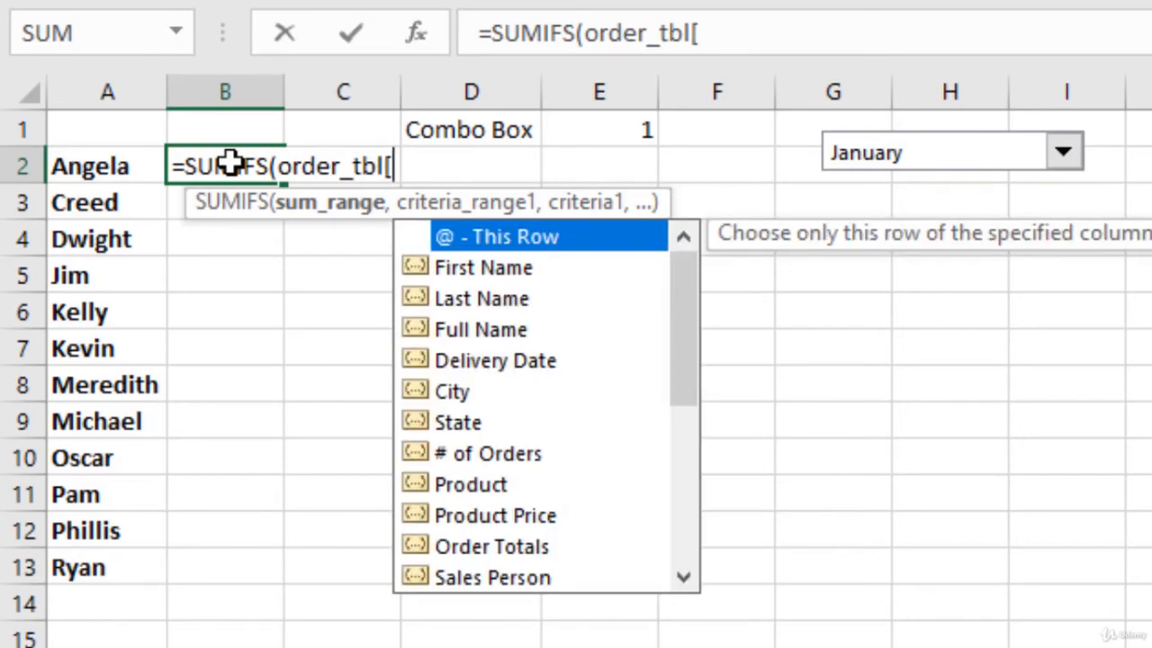
pyautogui.write('o')
pyautogui.press('Tab')
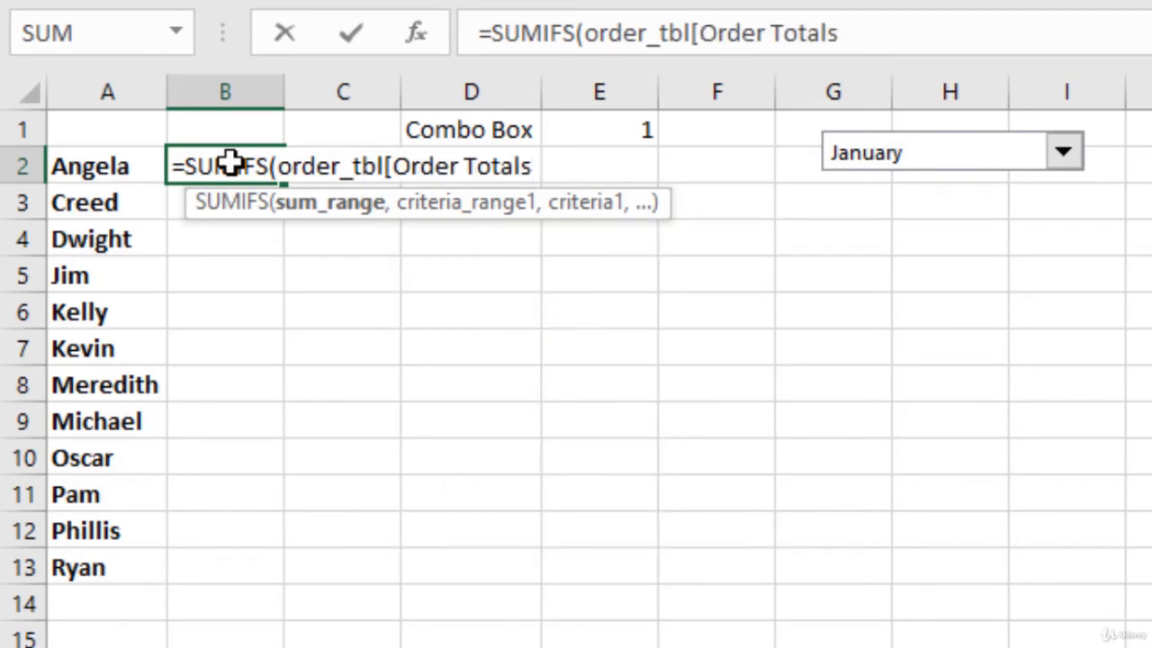
pyautogui.write('],')
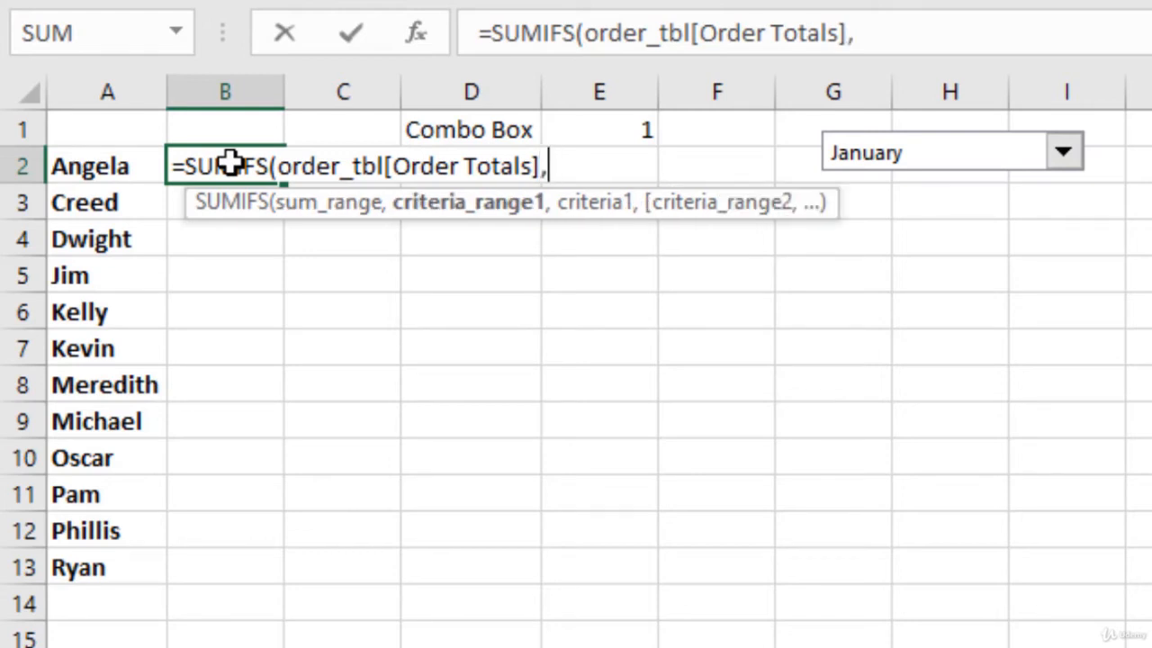
pyautogui.write('order_tbl')
# - Add order_tbl[Sales Person] as the first criteria range, with cell A2 as its criterion
pyautogui.press('Down')
pyautogui.press('Tab')
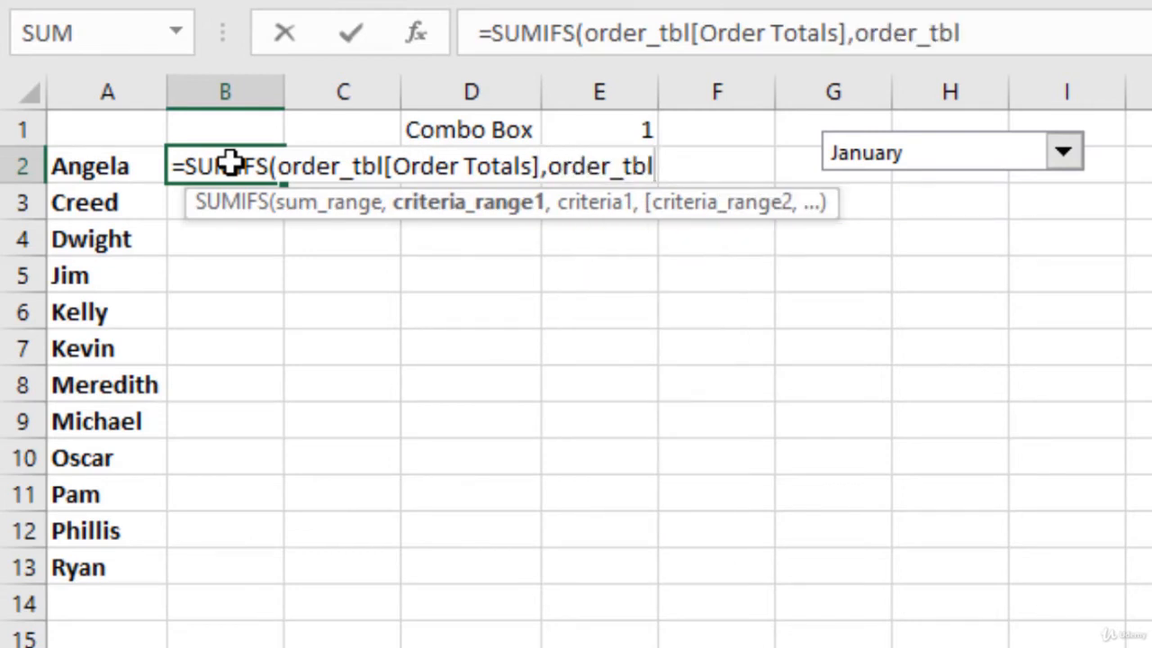
pyautogui.write('[s')
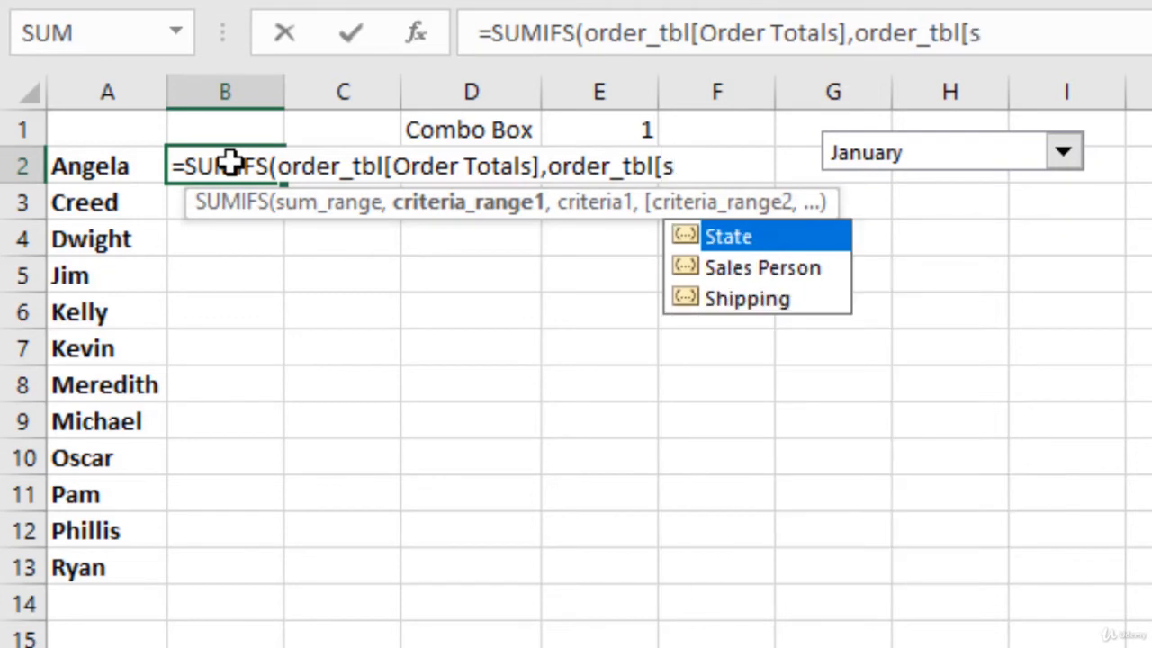
pyautogui.press('Down')
pyautogui.press('Tab')
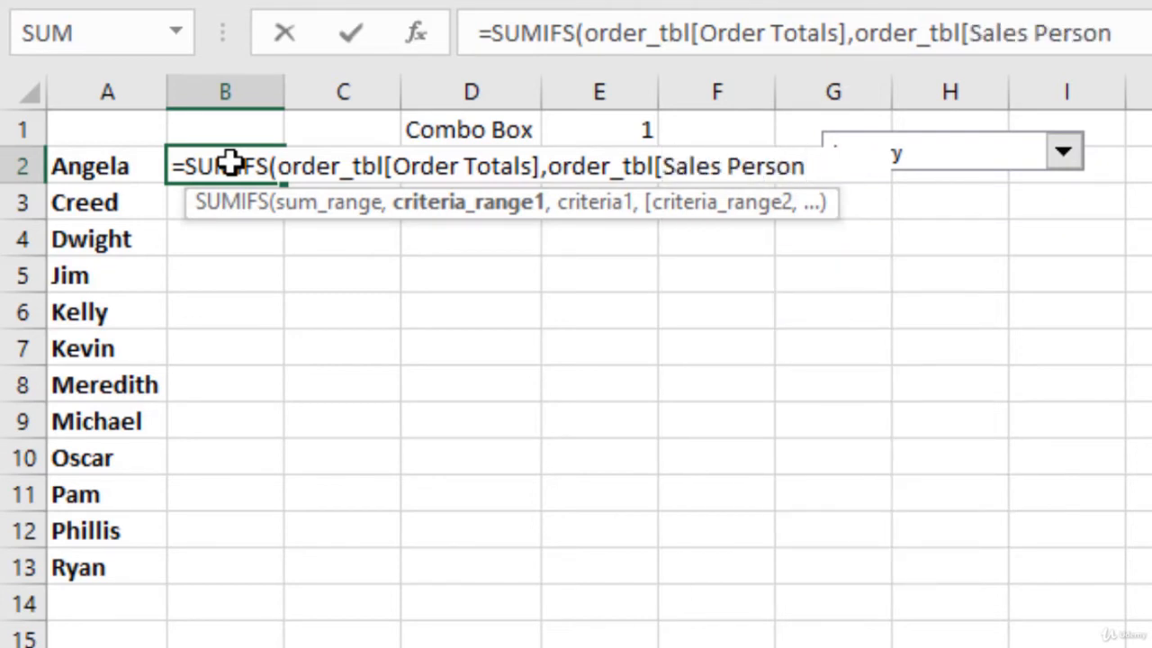
pyautogui.write('],')
pyautogui.press('Left')
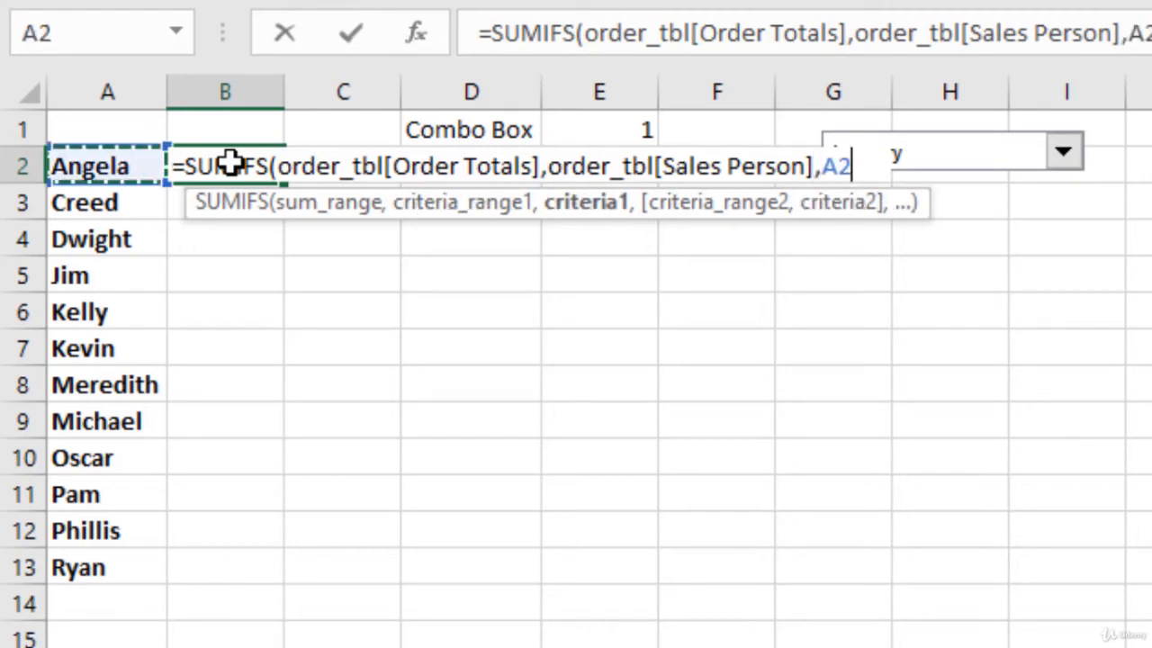
# - Add order_tbl[Order Month] as the second criteria range, with absolute cell $E$1 as its criterion, and complete the SUMIFS formula
pyautogui.write(',')
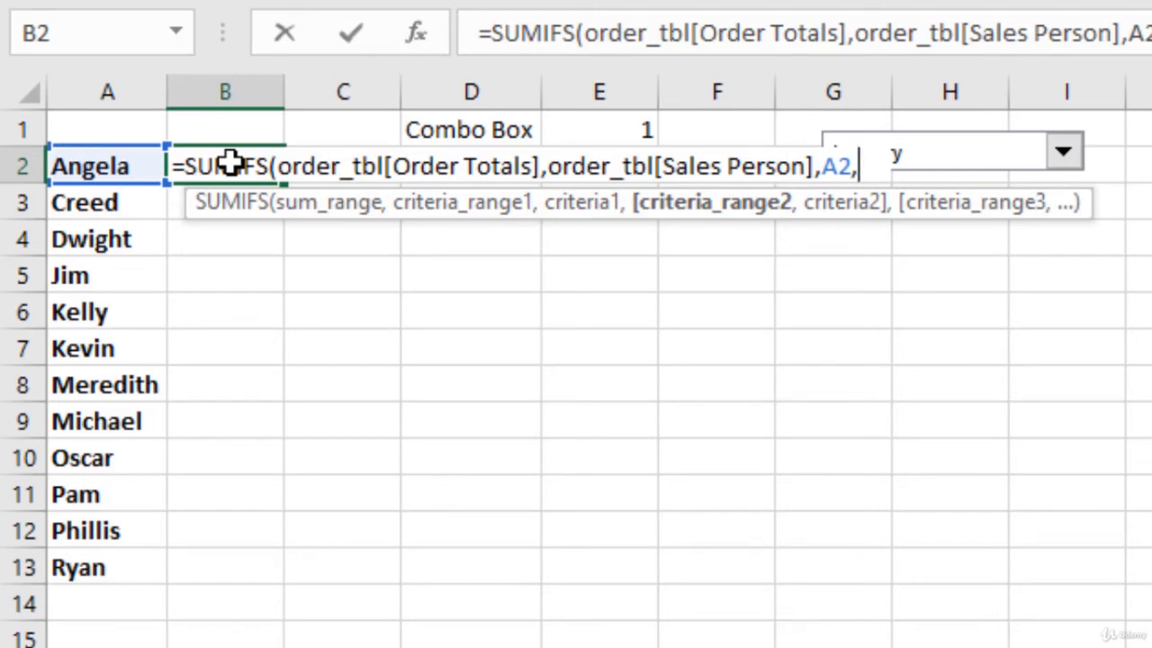
pyautogui.write('order_tbl')
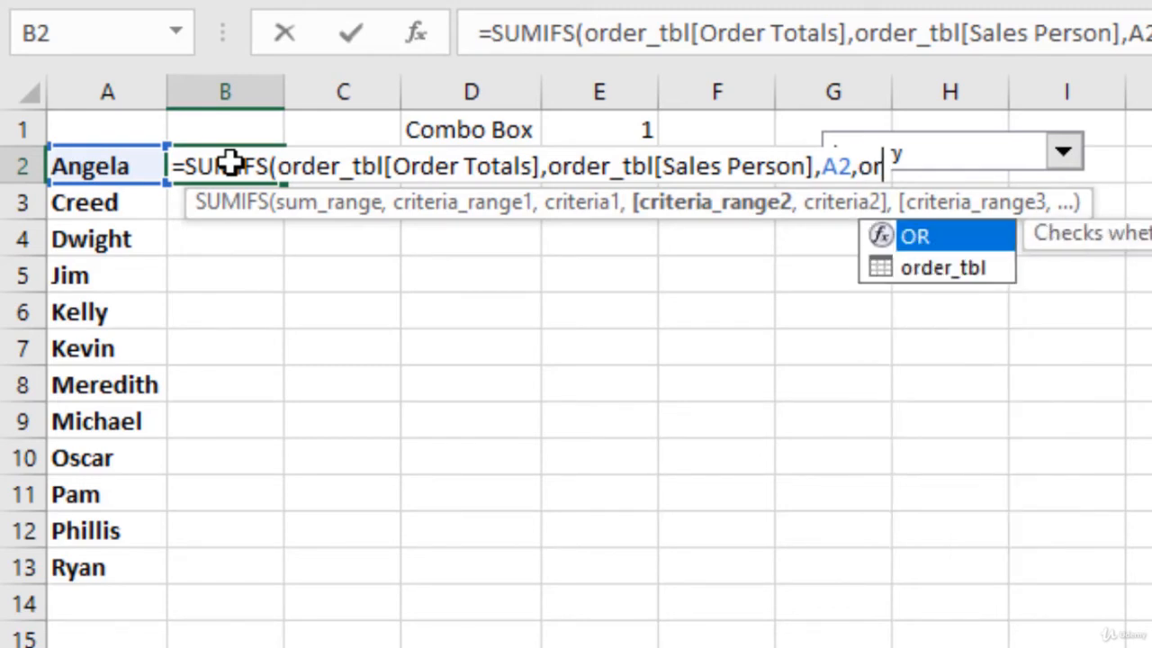
pyautogui.write('[')
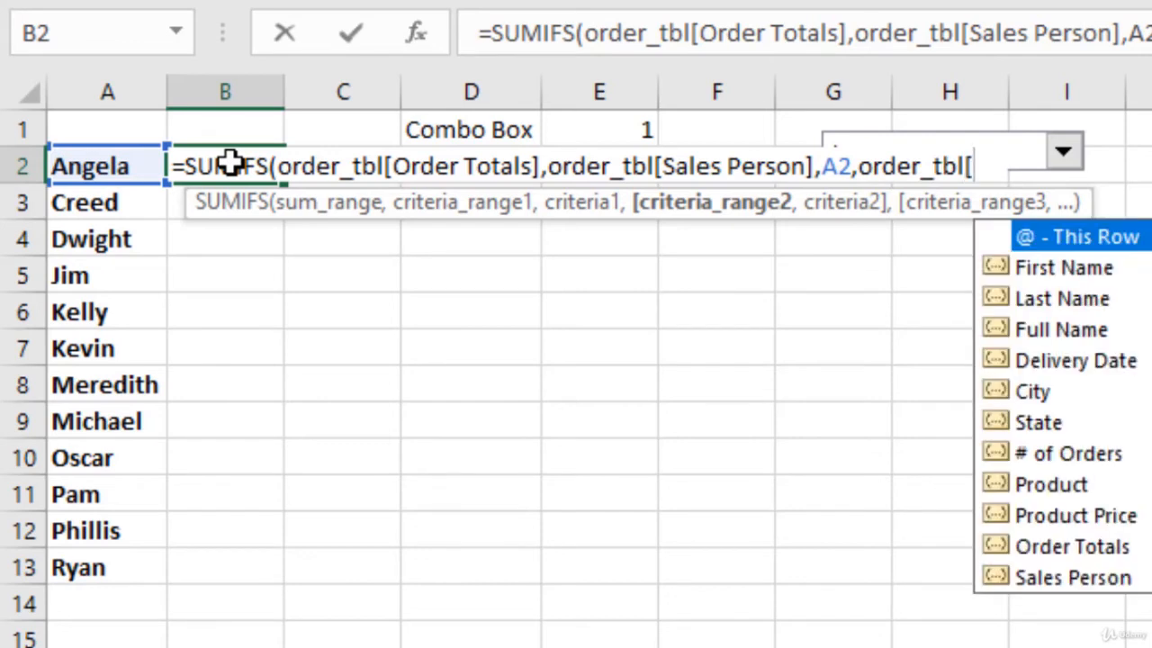
pyautogui.write('o')
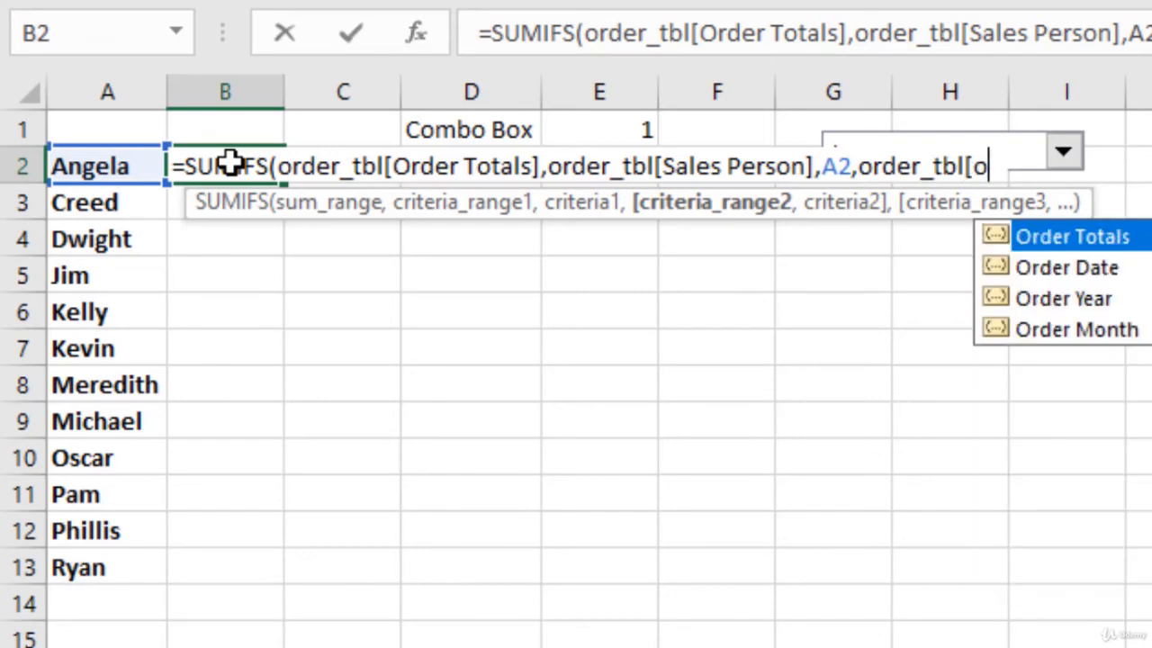
pyautogui.press('Down')
pyautogui.press('Down')
pyautogui.press('Down')
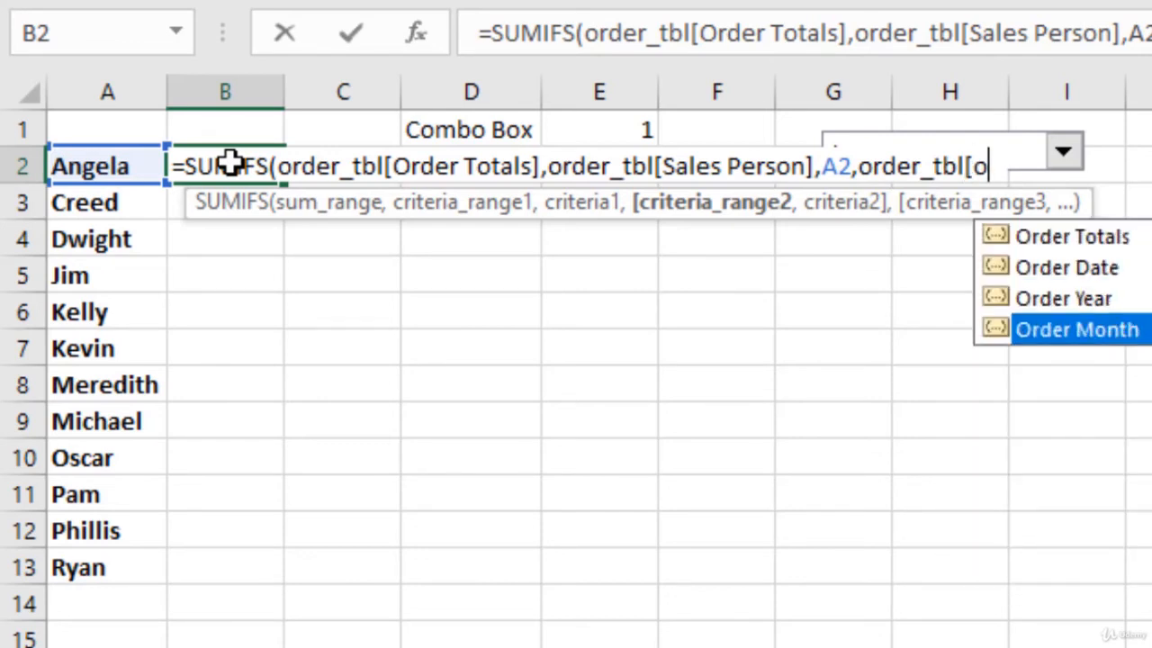
pyautogui.press('Tab')
pyautogui.write(']')
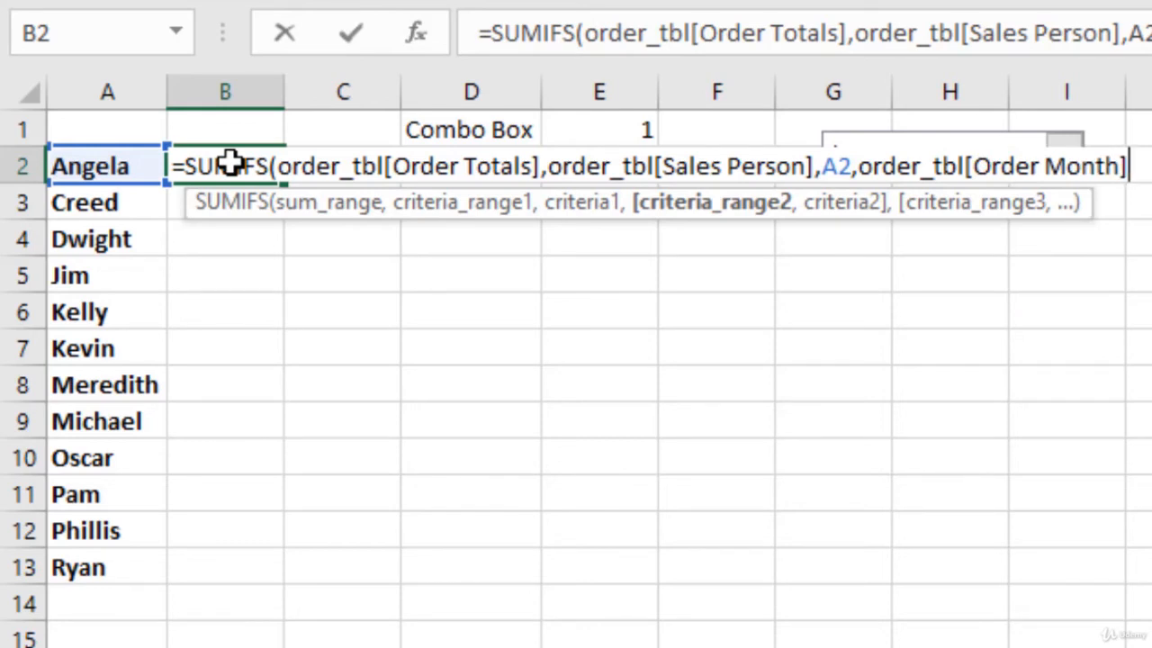
pyautogui.write(',')
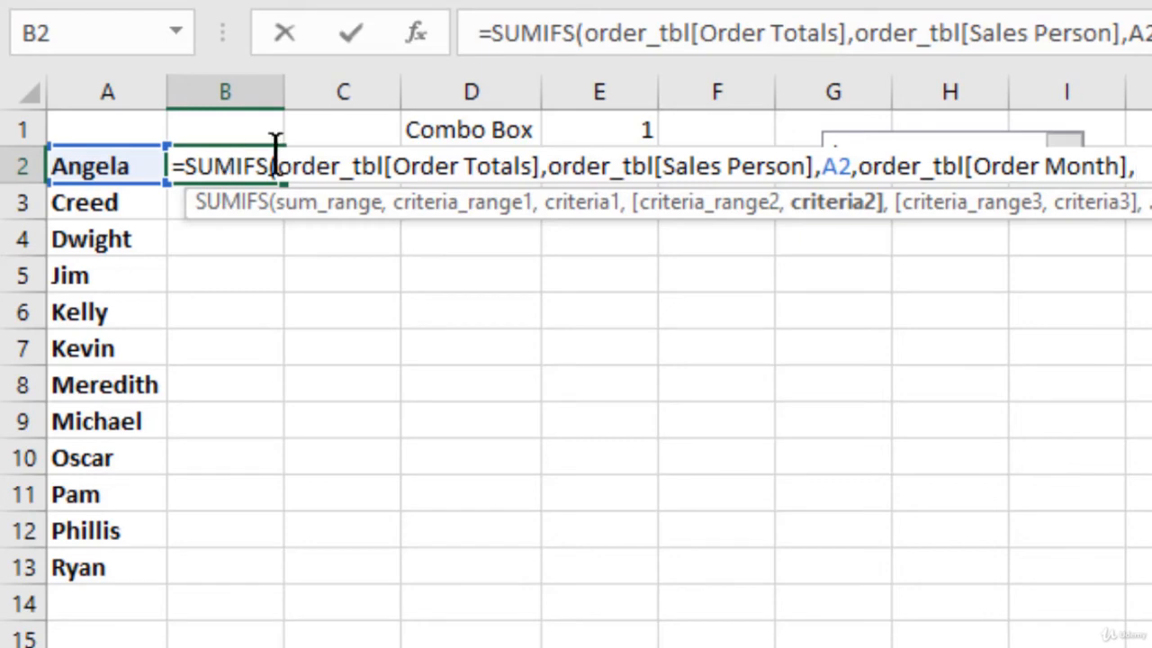
pyautogui.click(596, 129)
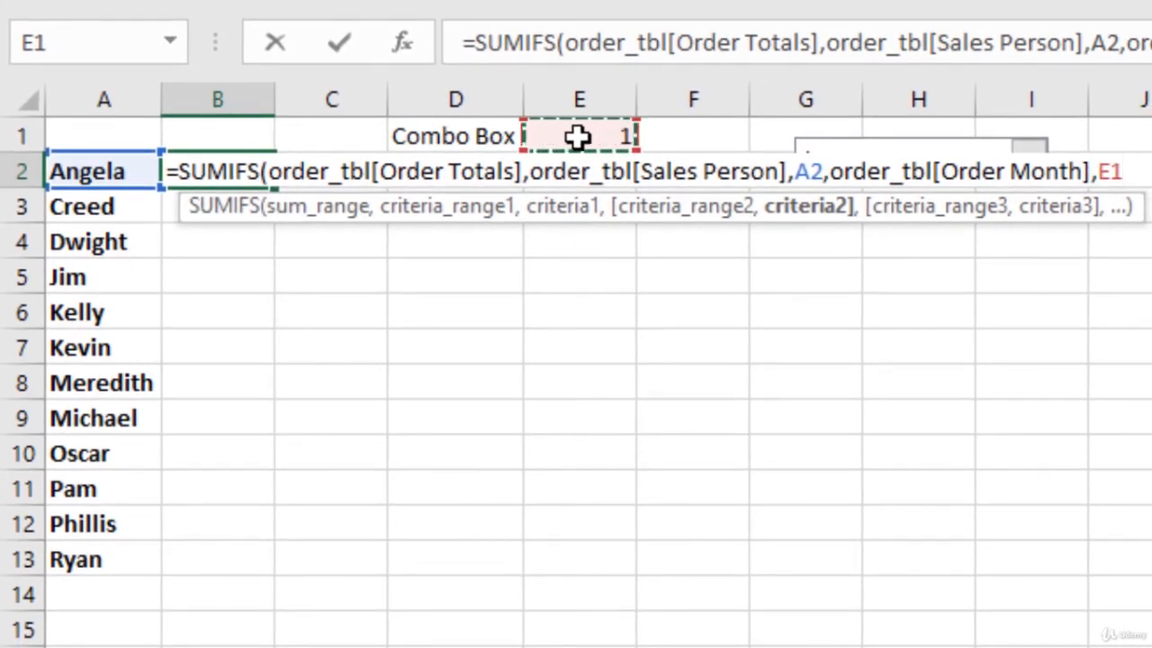
pyautogui.press('F4')
pyautogui.write(')')
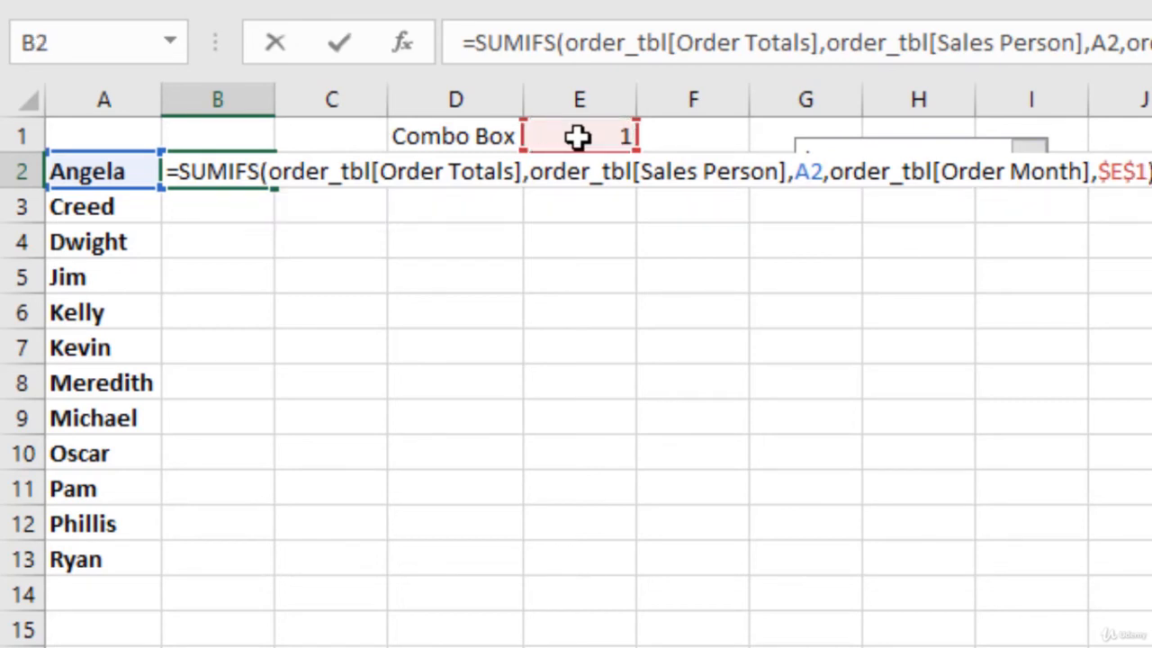
pyautogui.press('Return')
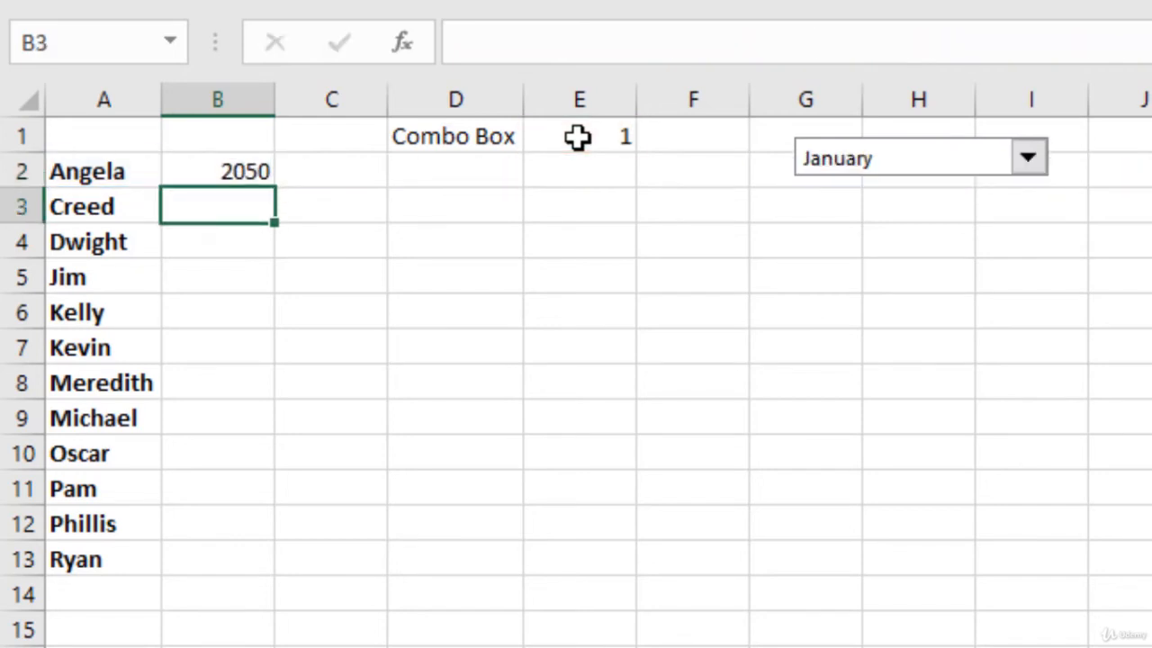
# - Fill the SUMIFS formula from B2 down to B13 for all sales people and deselect the range
pyautogui.click(258, 171)
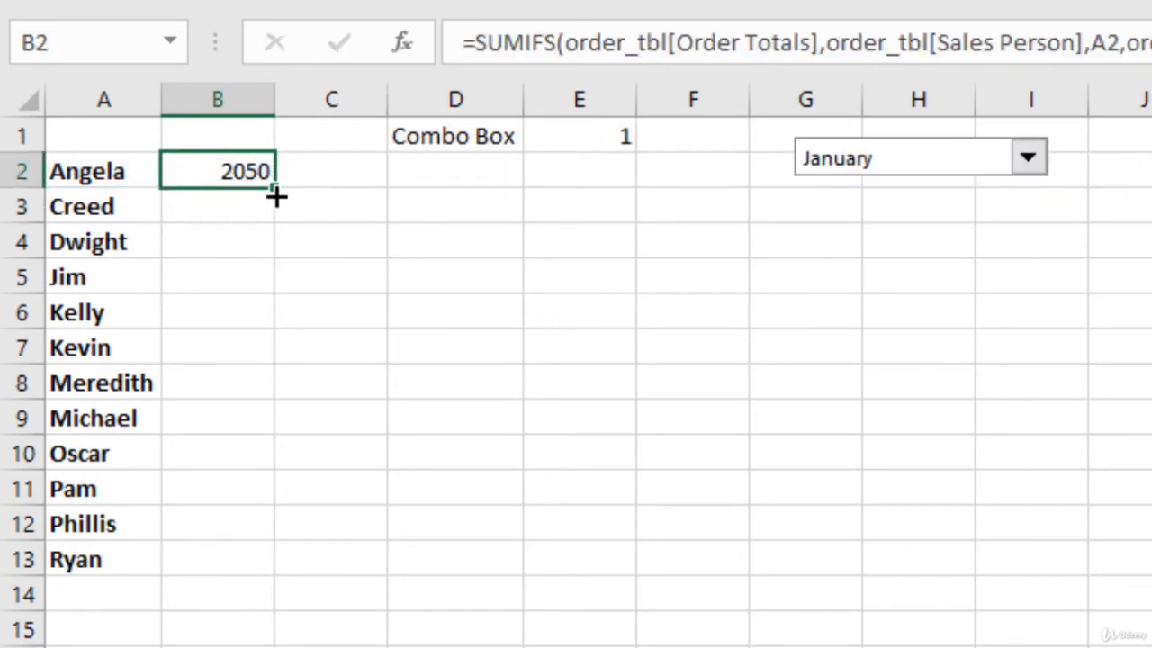
pyautogui.doubleClick(275, 196)
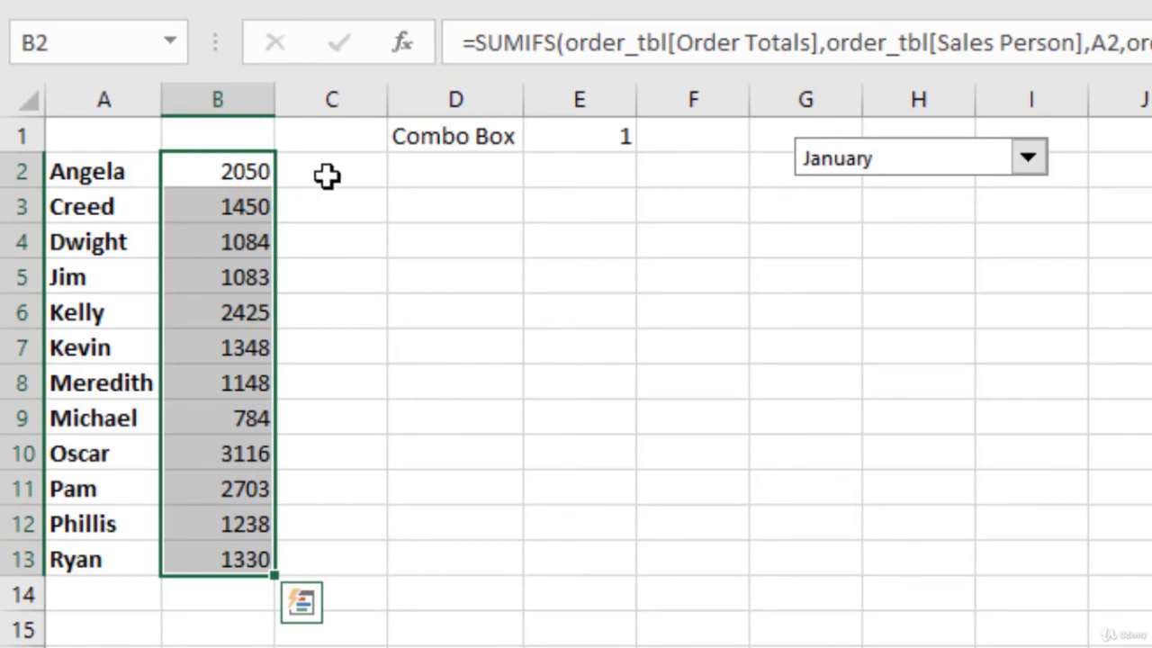
pyautogui.click(327, 175)
# - Choose March in the combo box and select cell B2 to check the recalculated total
pyautogui.click(1028, 160)
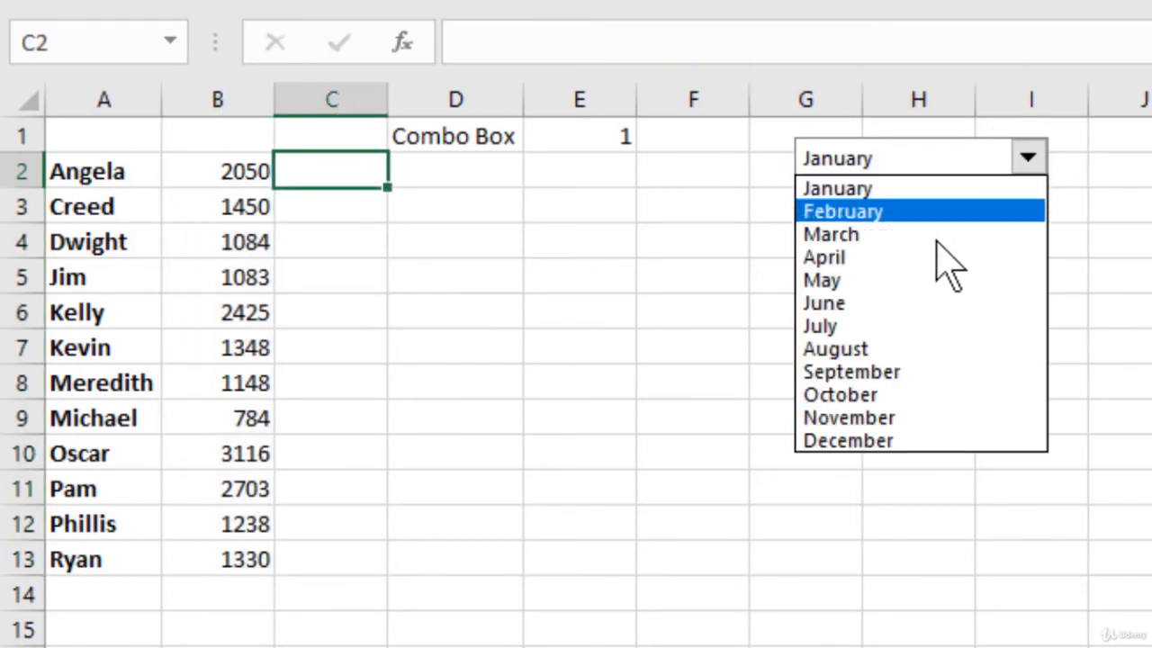
pyautogui.click(935, 238)
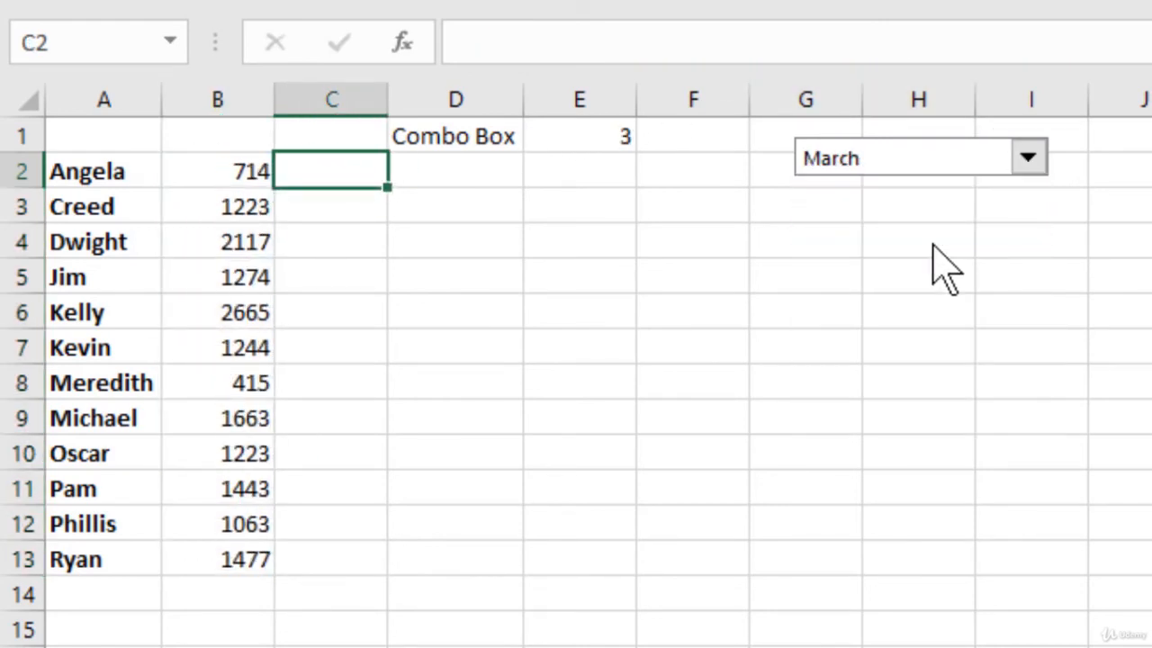
pyautogui.click(247, 175)
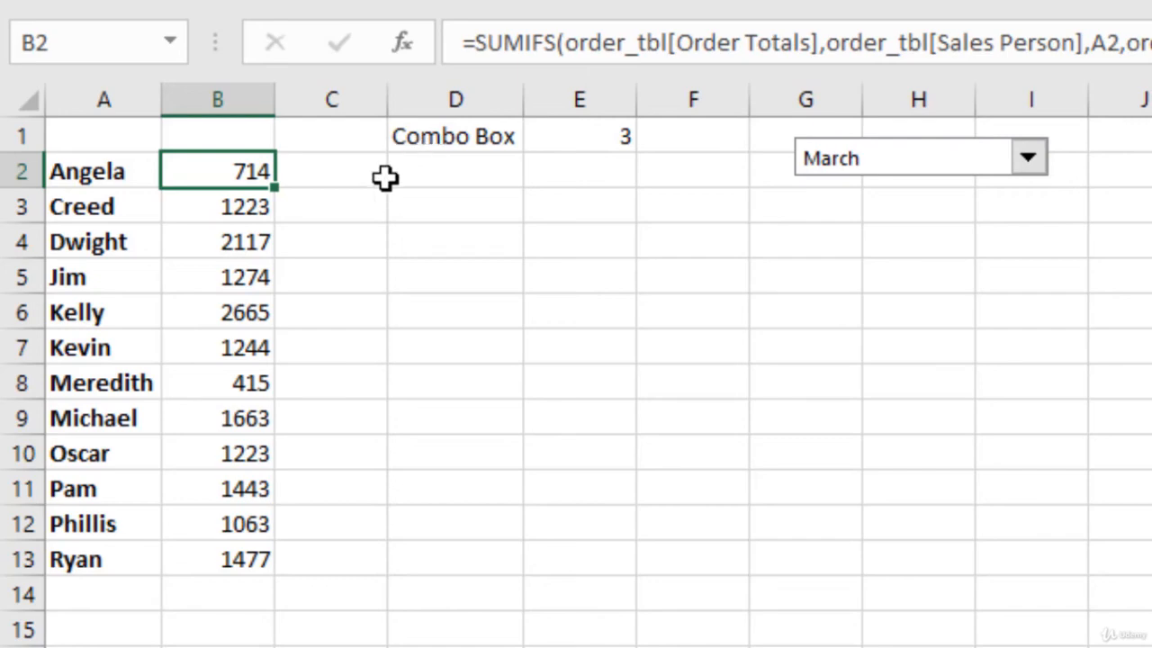
# - Insert a 2-D clustered column chart from the names and totals in A2:B13 and move it just below the combo box
pyautogui.click(65, 174)
pyautogui.moveTo(210, 174); pyautogui.dragTo(231, 524)
pyautogui.click(89, 86)
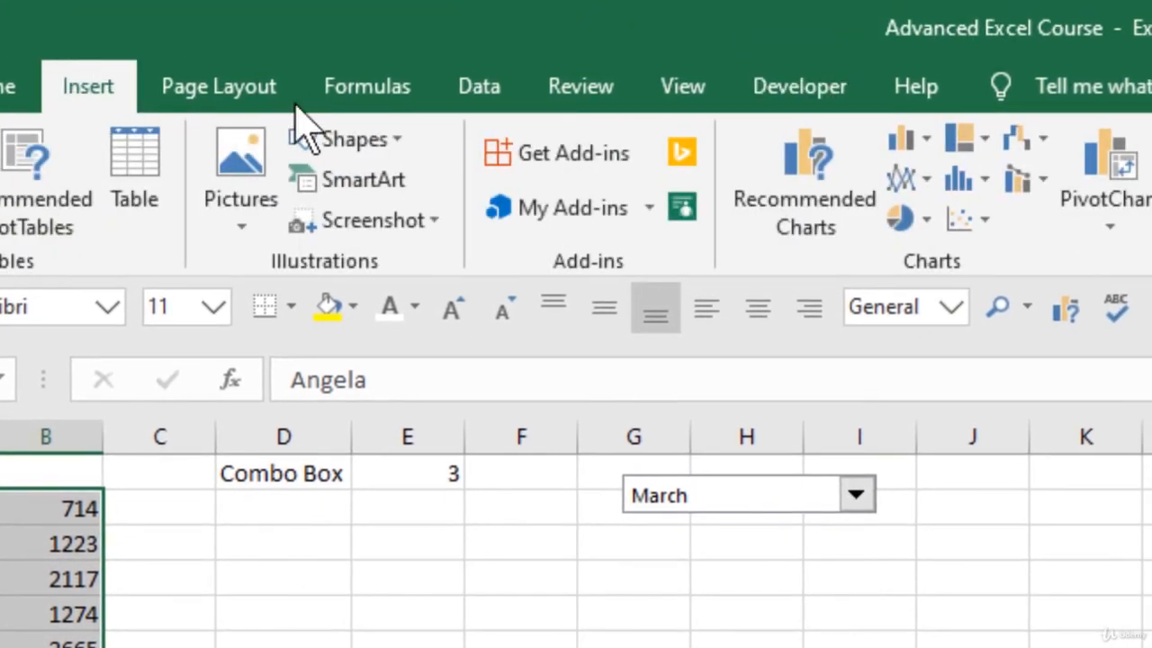
pyautogui.click(925, 137)
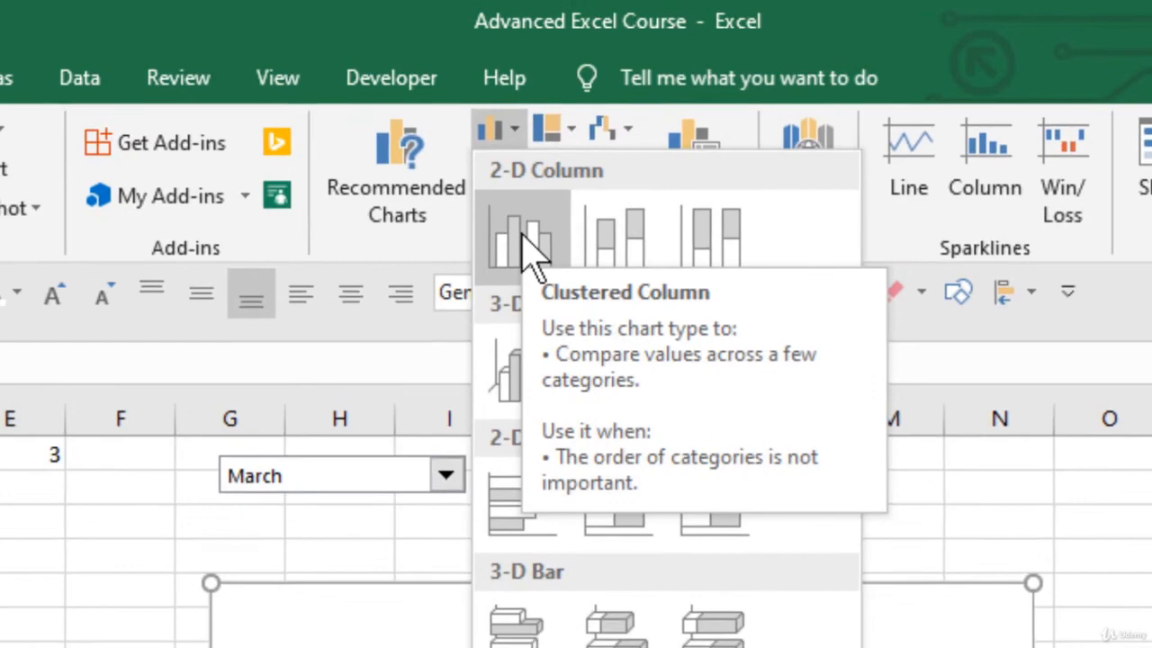
pyautogui.click(509, 256)
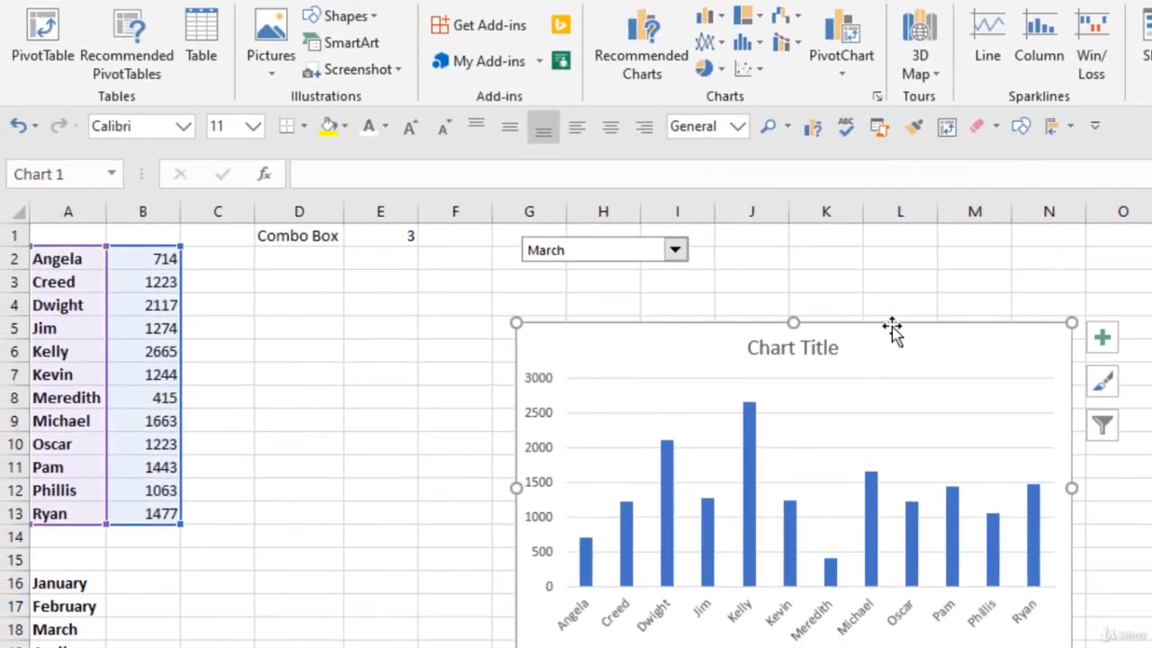
pyautogui.moveTo(891, 328); pyautogui.dragTo(625, 275)
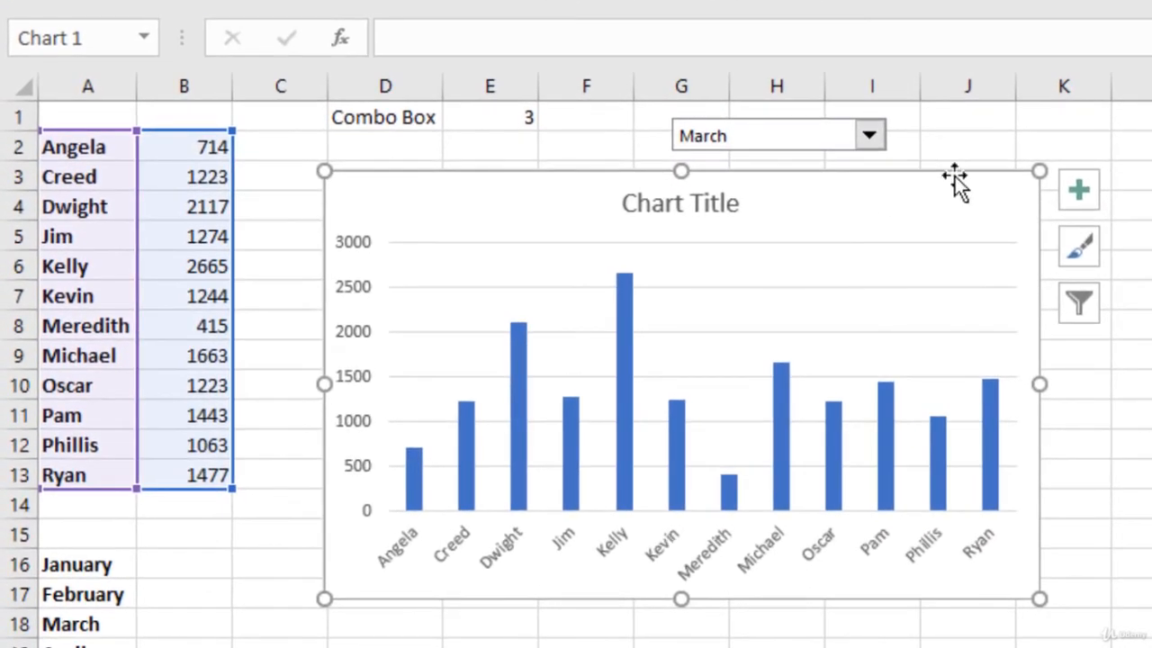
# - Deselect the chart and test it by switching the combo box to May and finally to October
pyautogui.click(855, 176)
pyautogui.click(869, 142)
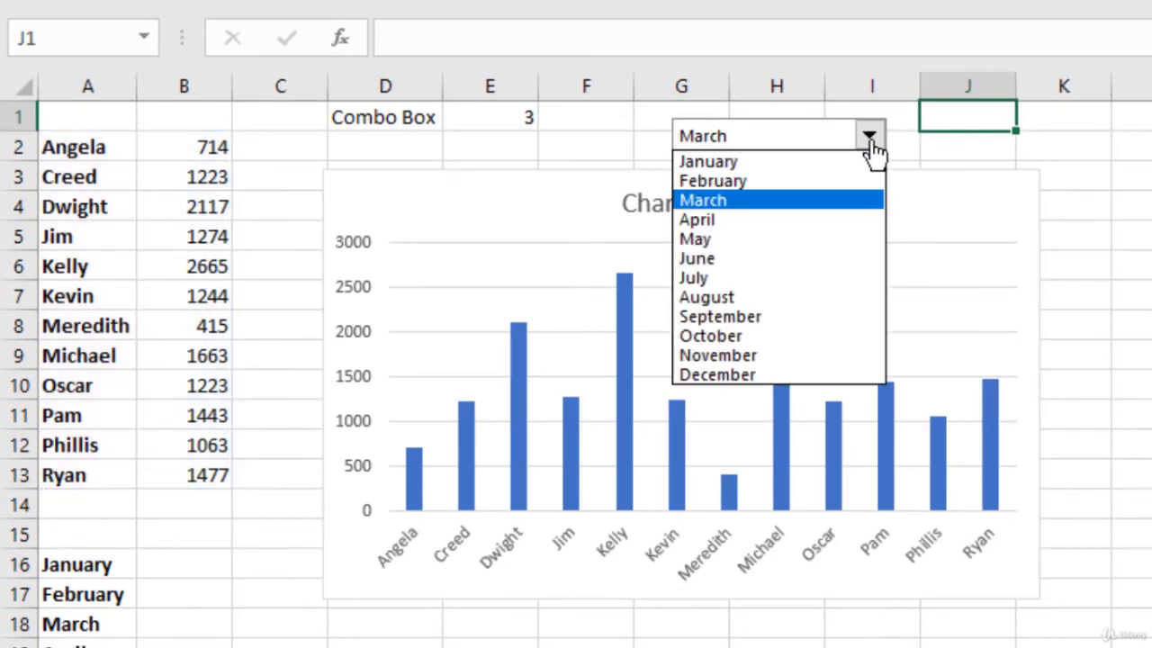
pyautogui.click(793, 254)
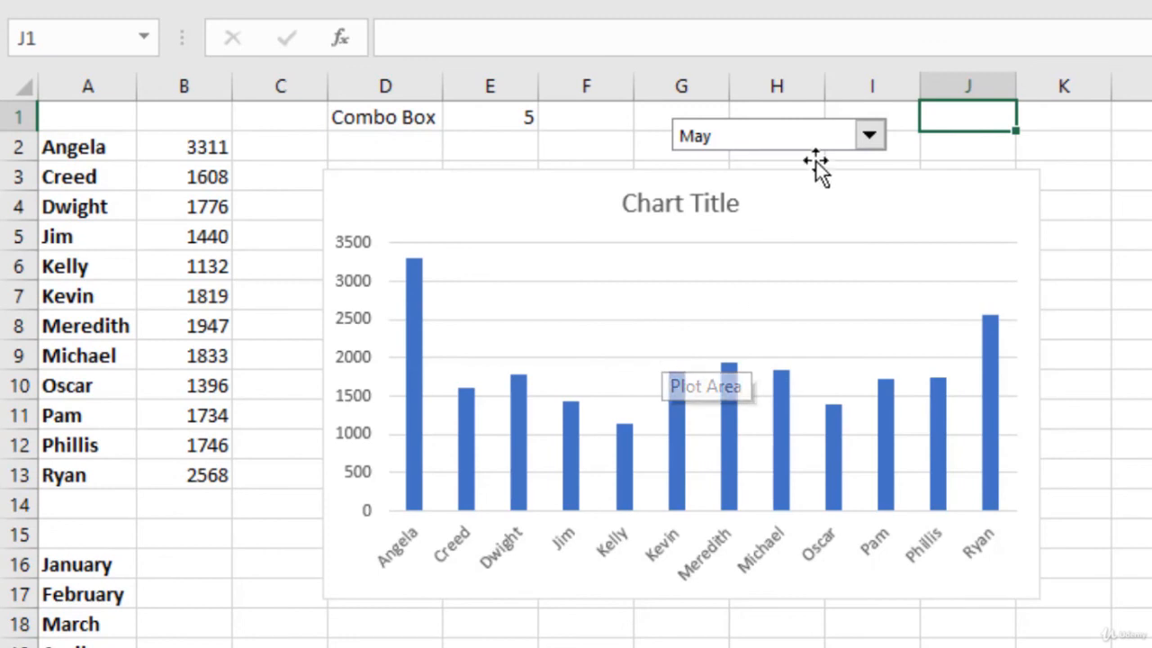
pyautogui.click(870, 136)
pyautogui.click(779, 339)
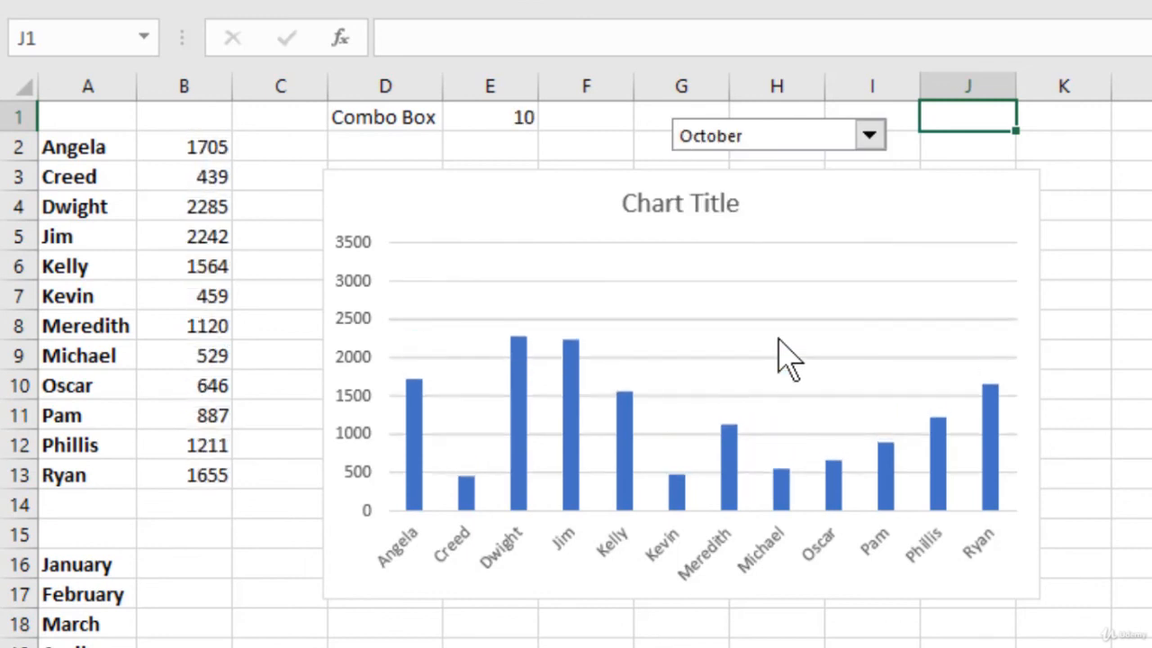